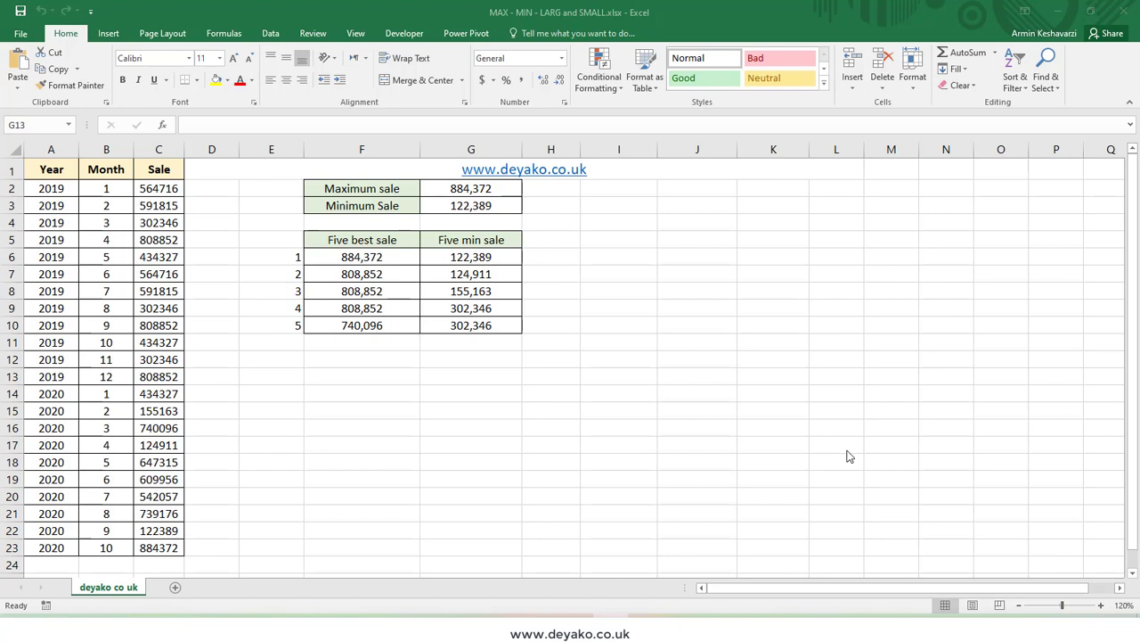
- Inspect the existing LARGE, SMALL and MAX formulas in cells F6, G6 and G2
left_click(396, 260)
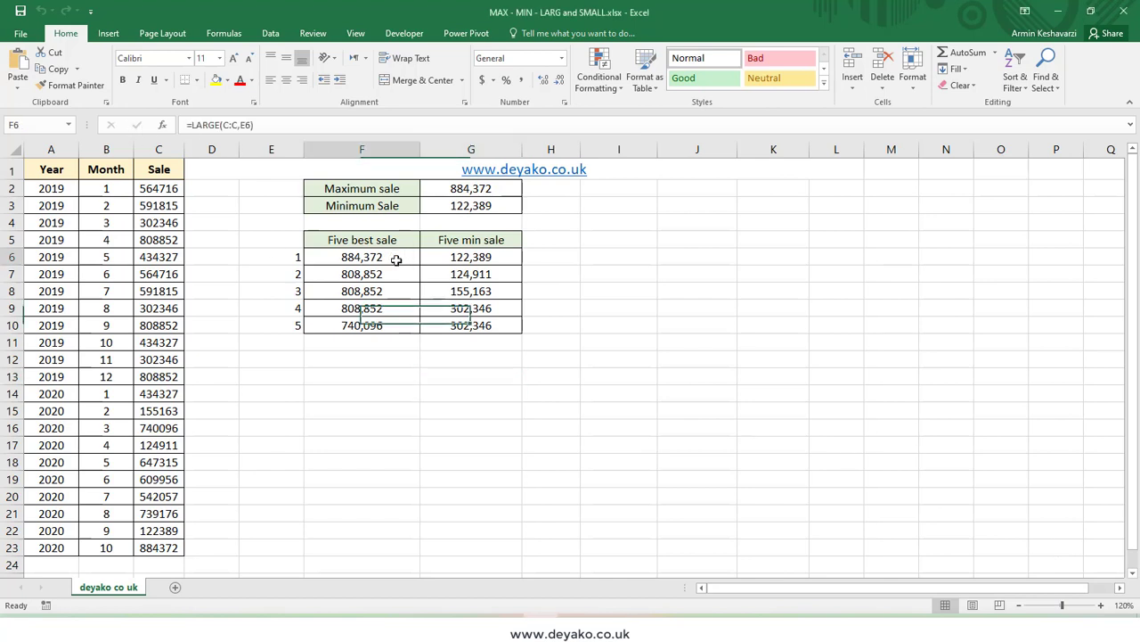
left_click(465, 258)
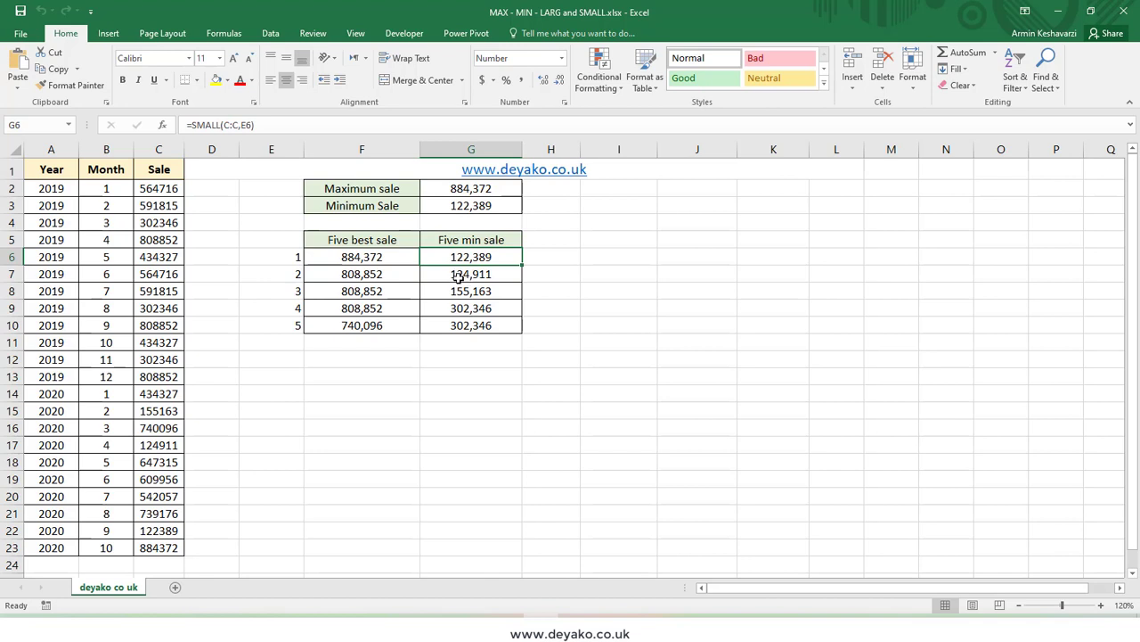
left_click(475, 190)
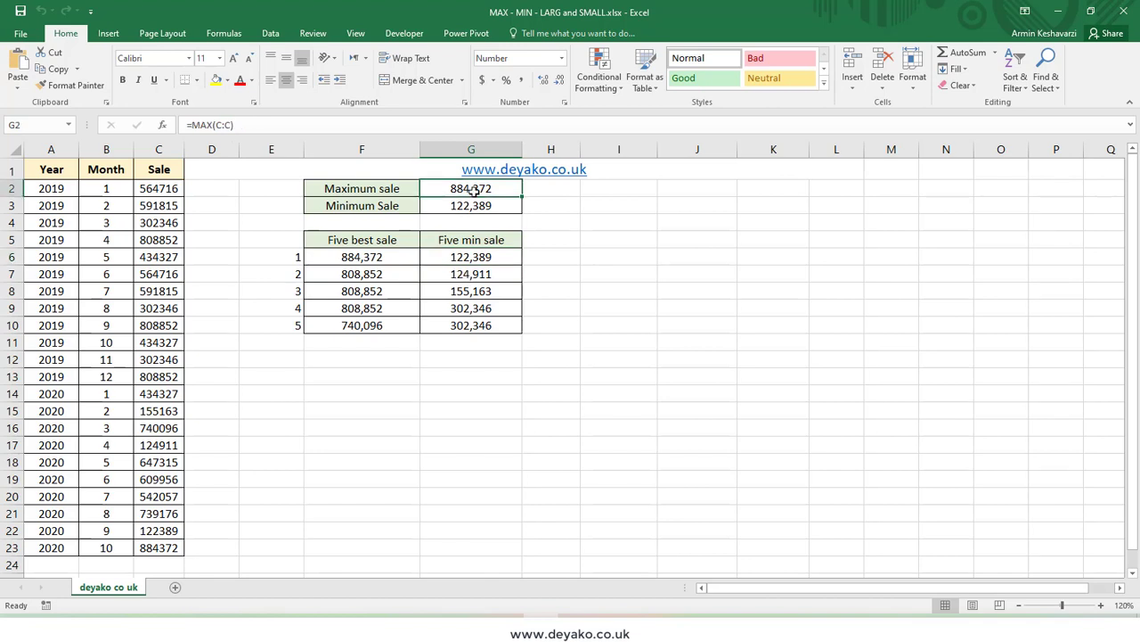
left_click(214, 129)
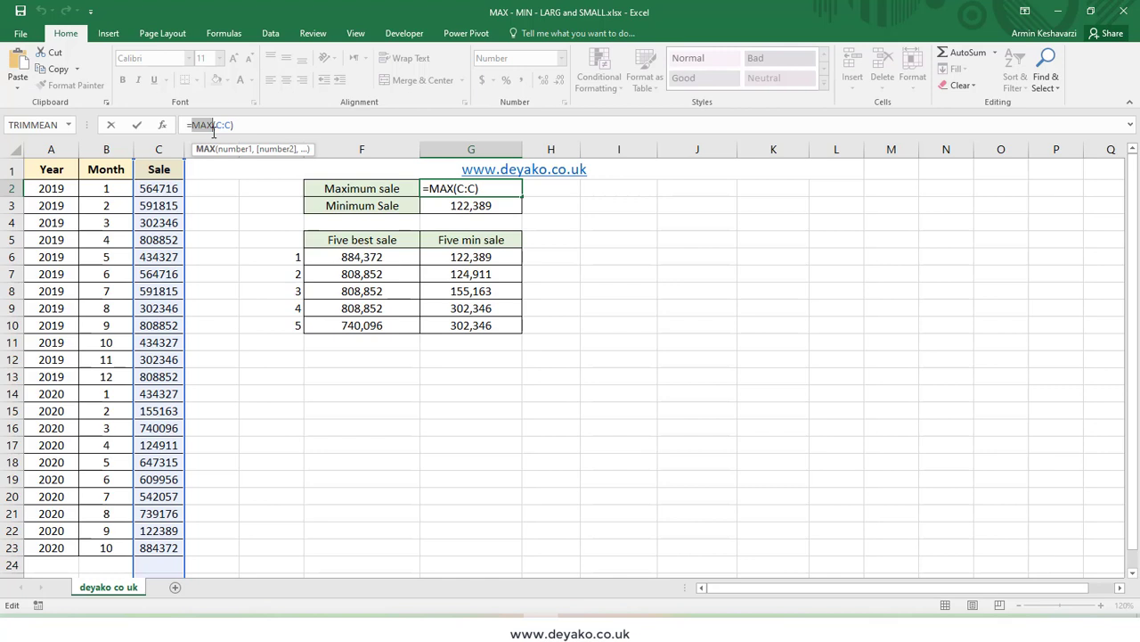
key("Escape")
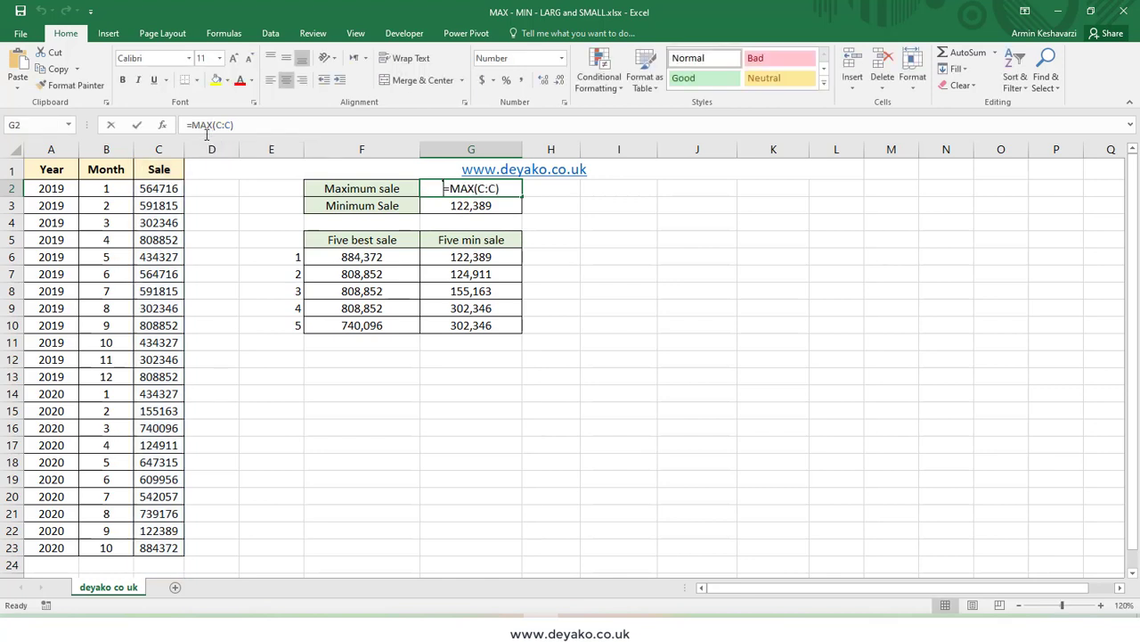
- Enter the formula =MAX(C2:C23) in G2 for the maximum sale
type("=max")
key("Tab")
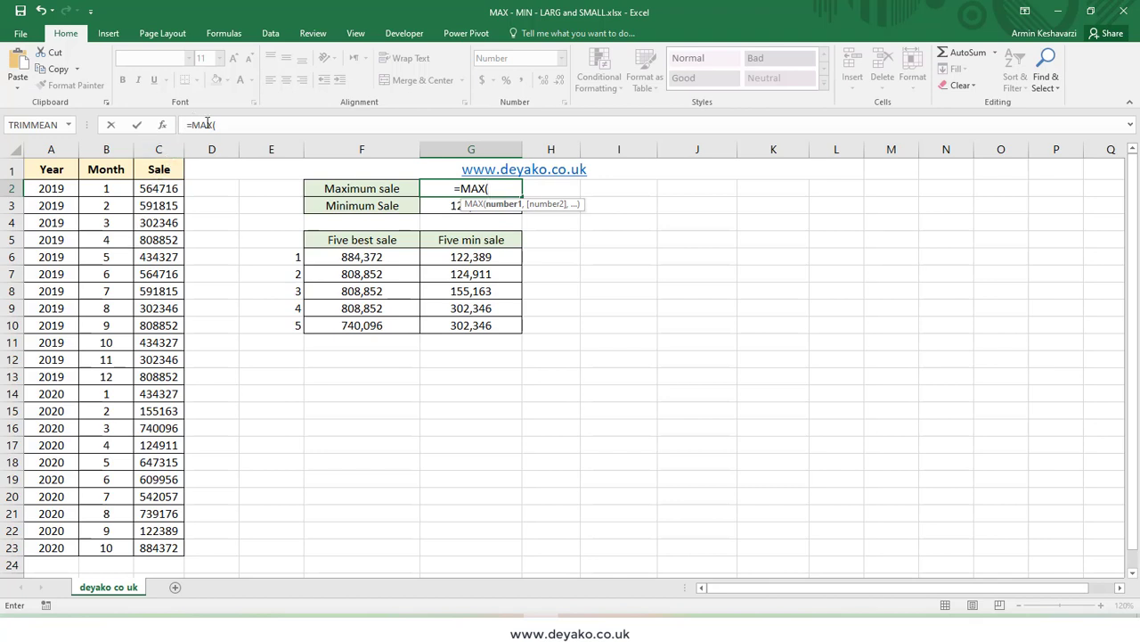
left_click_drag(157, 188, 176, 551)
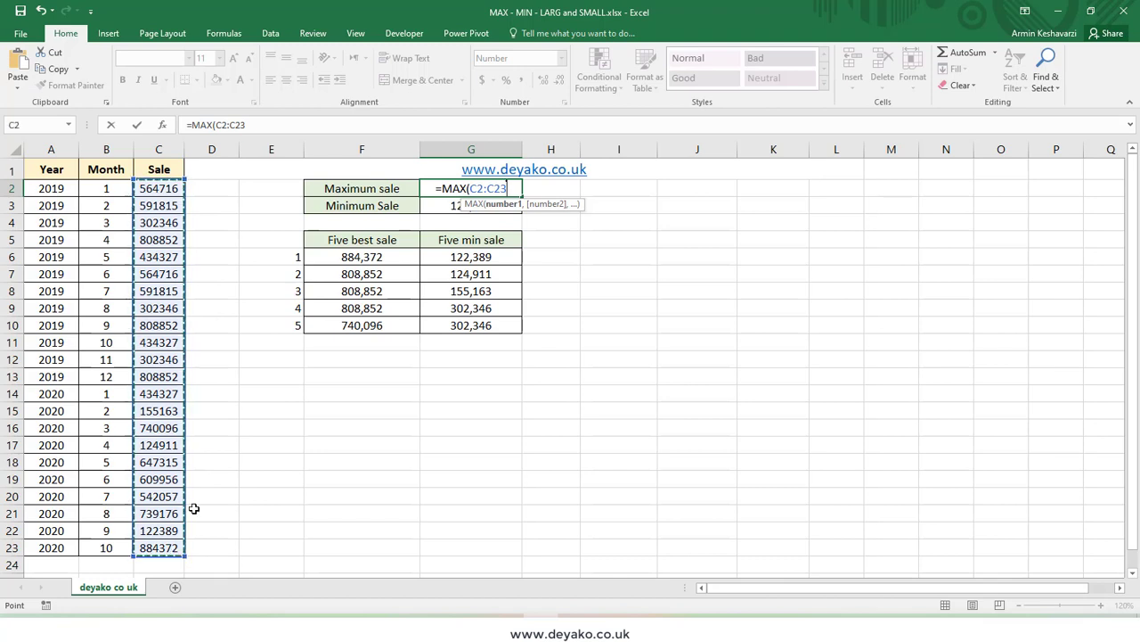
left_click(265, 129)
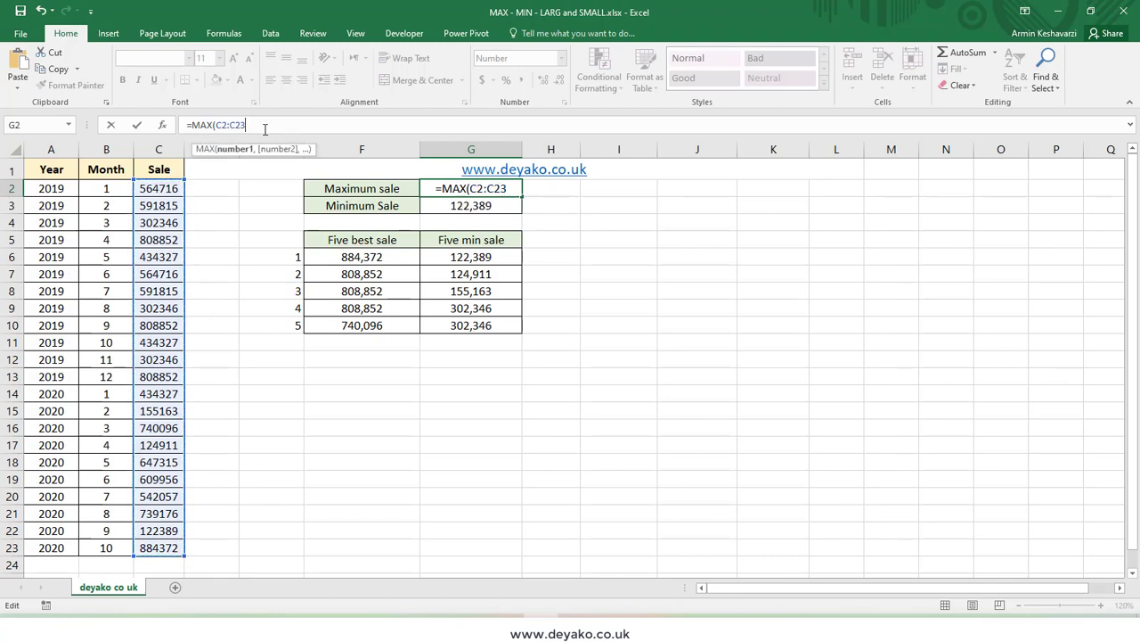
type(")")
key("Return")
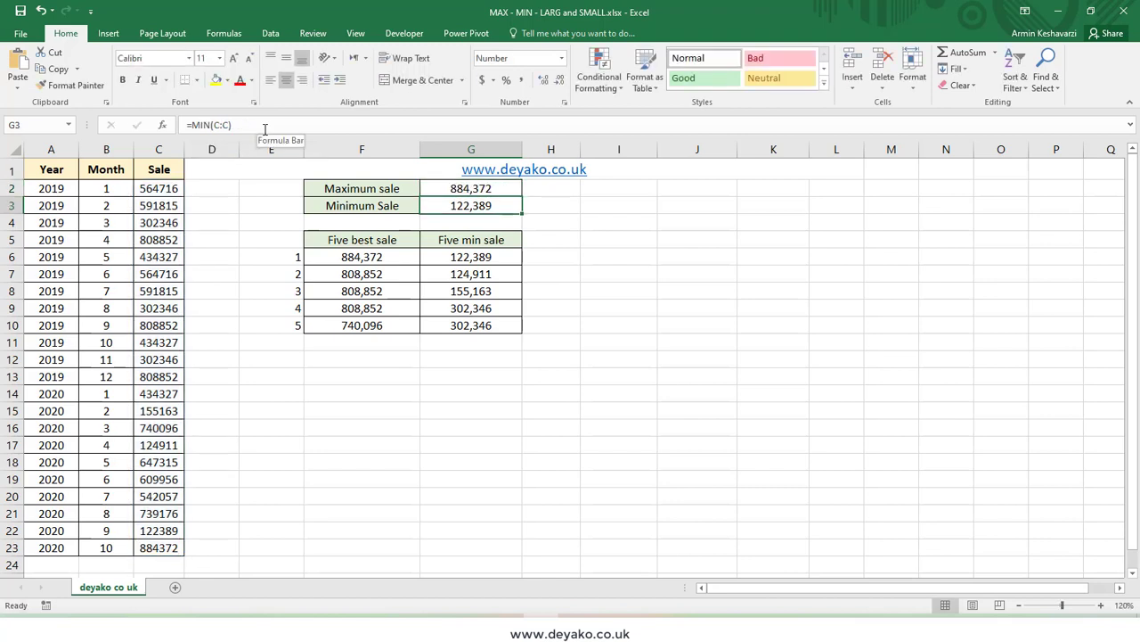
- Change the MAX formula's range in G2 to the whole column, C:C, and check the MIN formula in G3
left_click(478, 191)
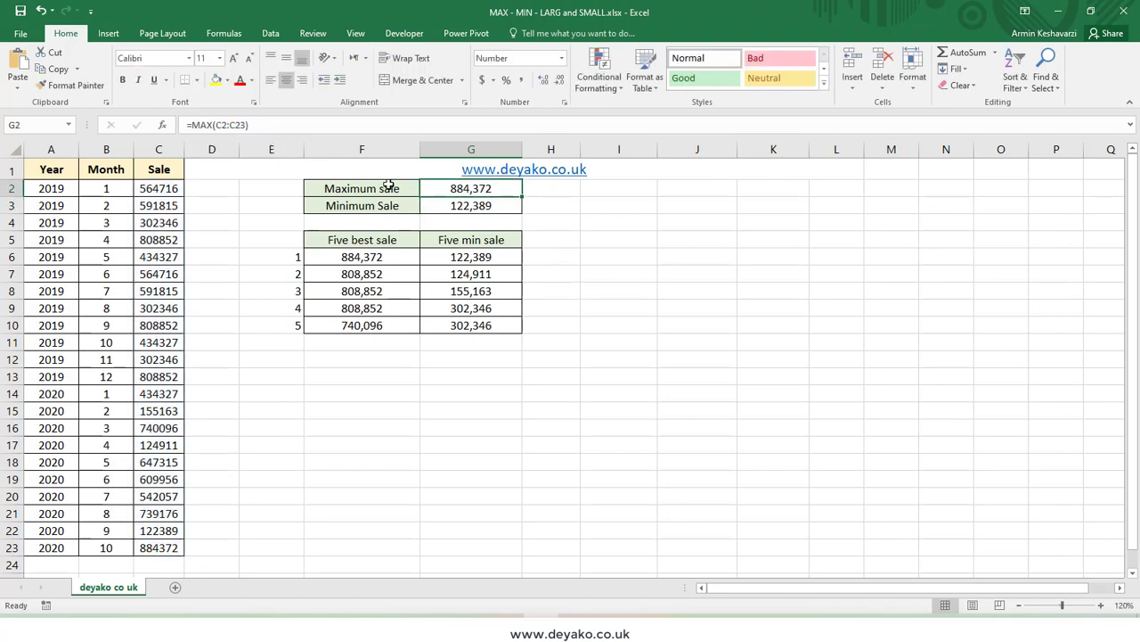
left_click_drag(217, 130, 240, 130)
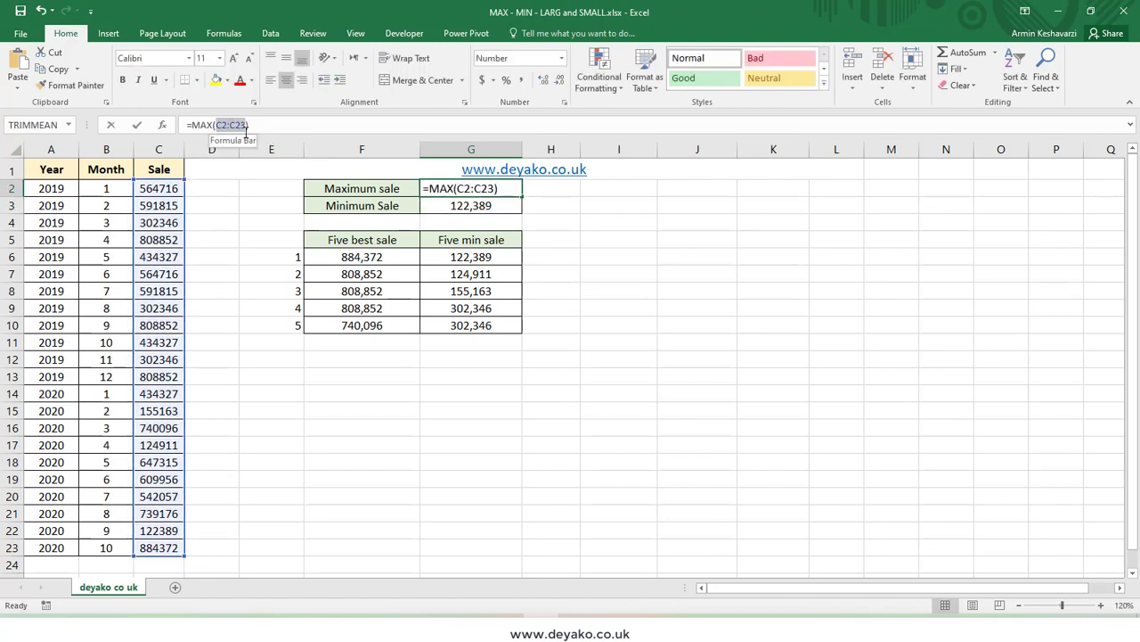
key("BackSpace")
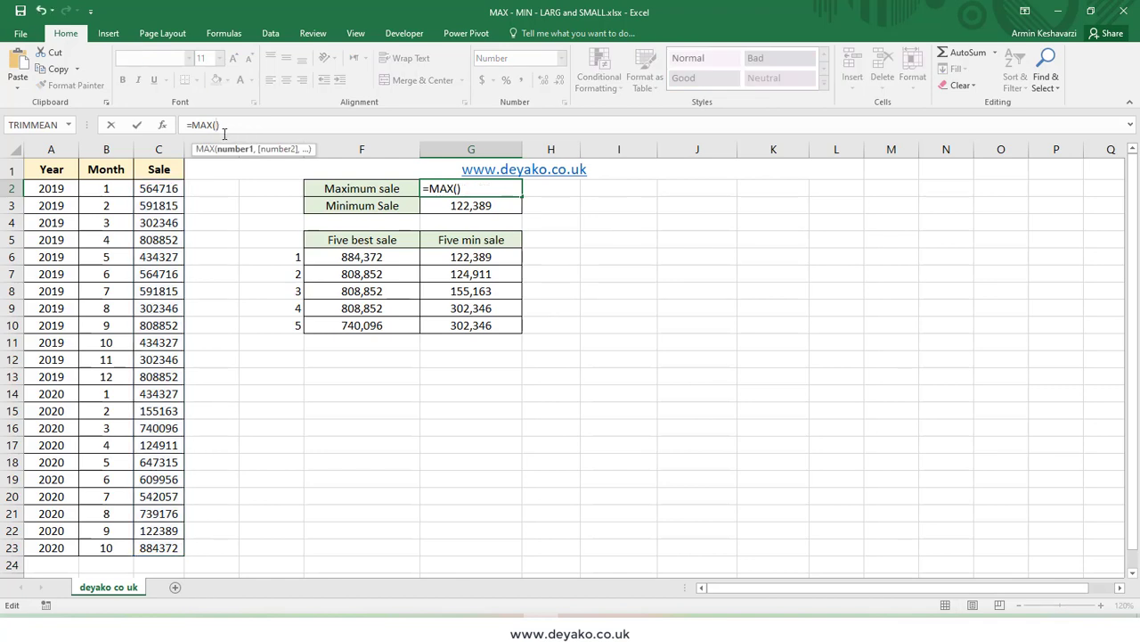
left_click(170, 145)
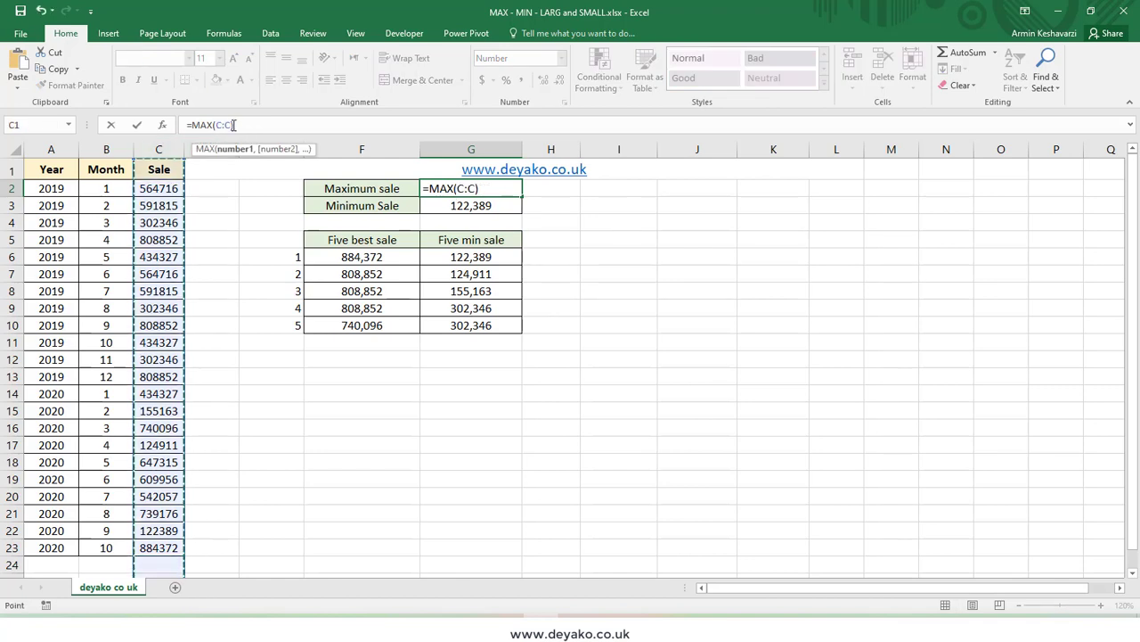
left_click(243, 124)
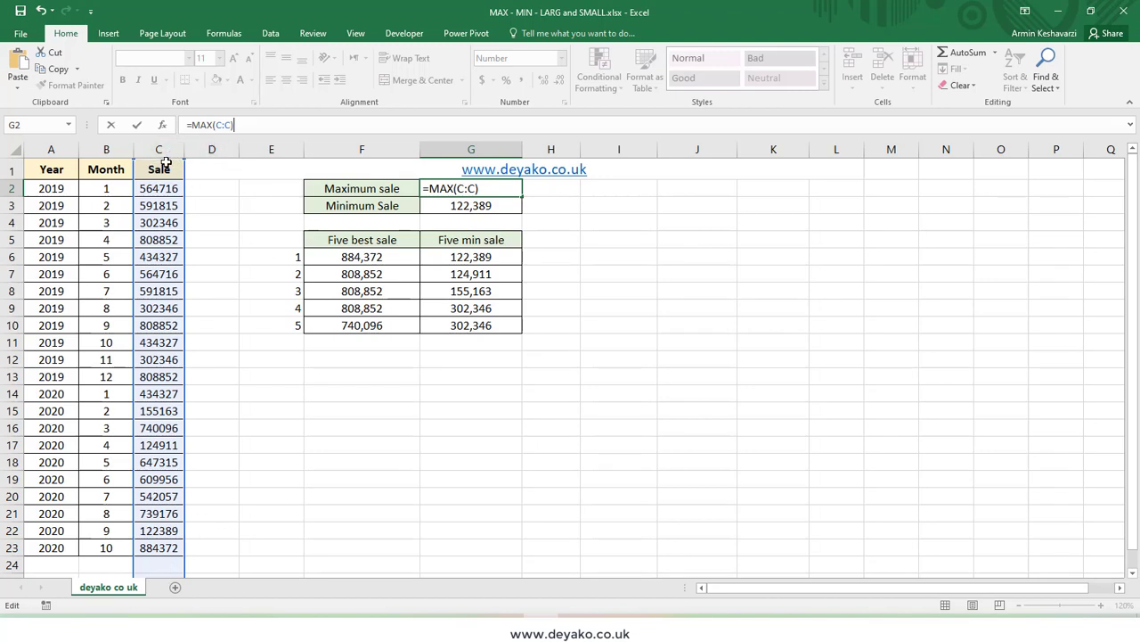
key("Return")
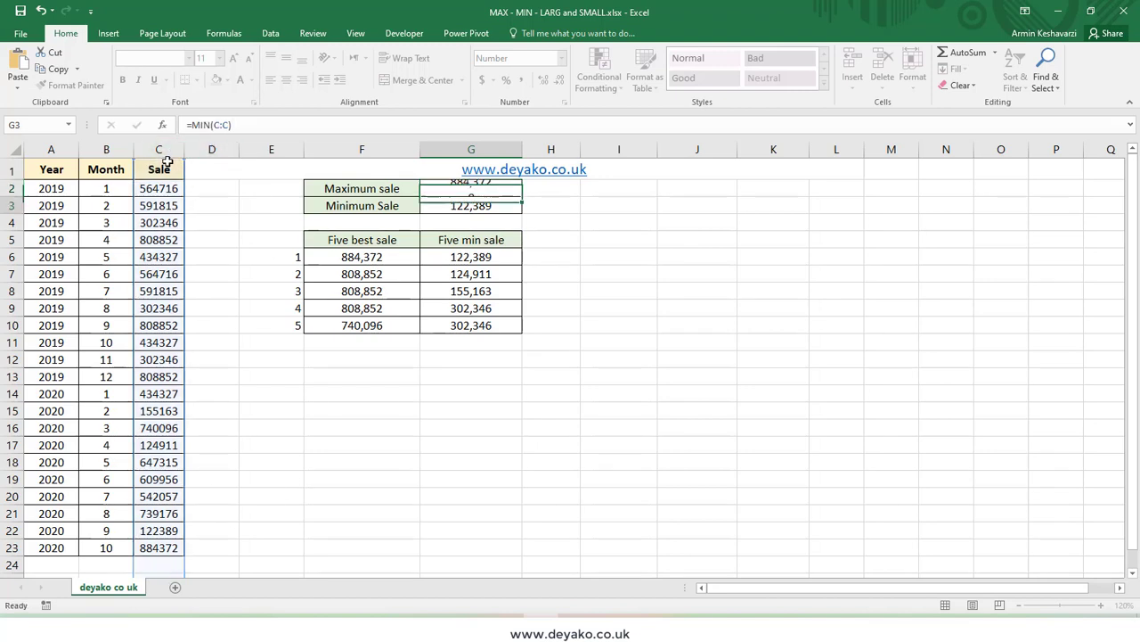
left_click(215, 126)
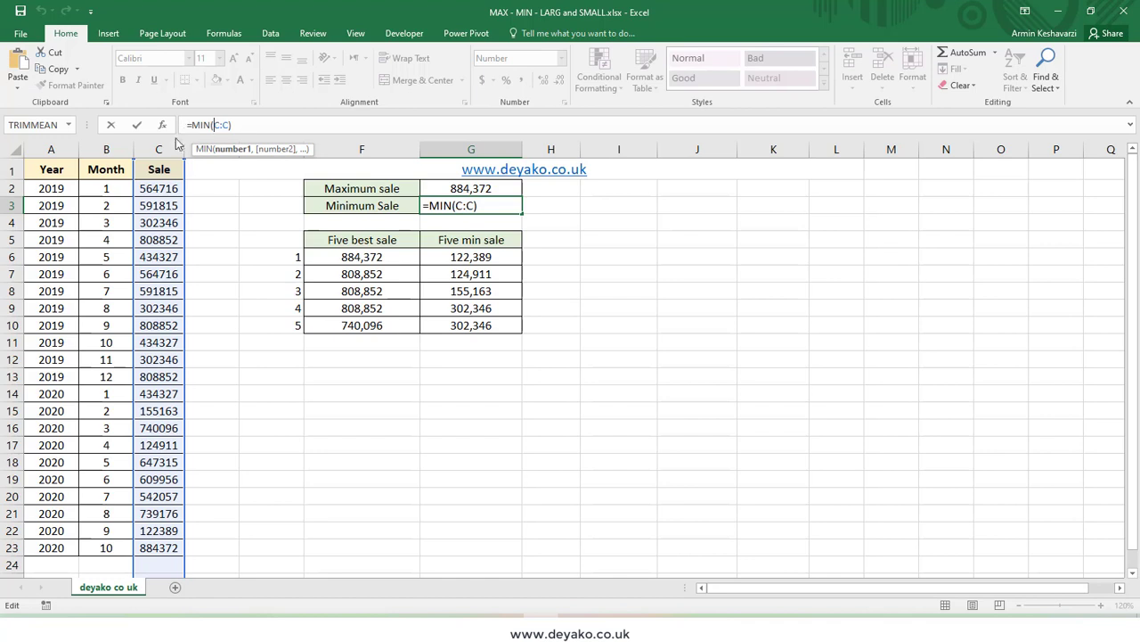
key("ctrl+Return")
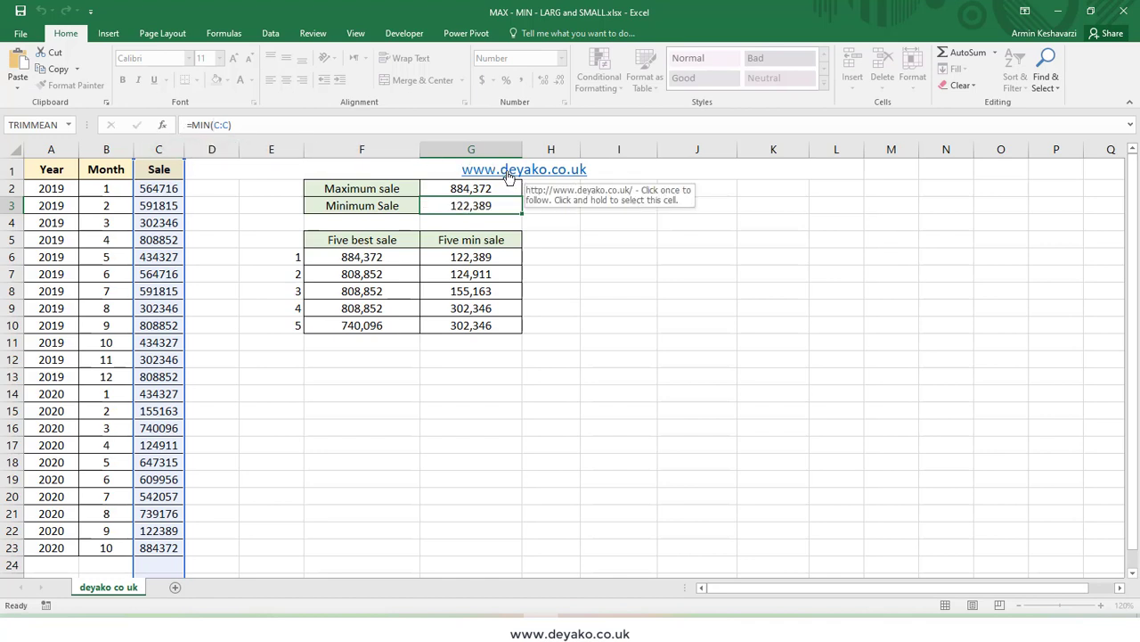
- Enter the formula =MAXA(C:C) in H2, beside the maximum sale
left_click(528, 184)
type("=maxa")
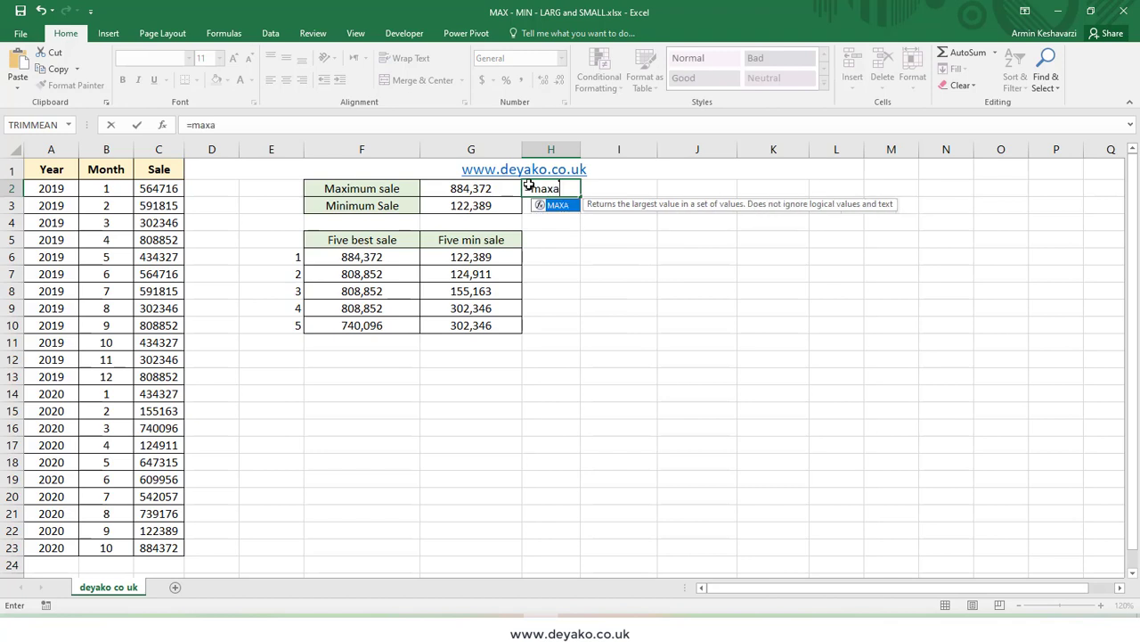
key("Down")
key("Tab")
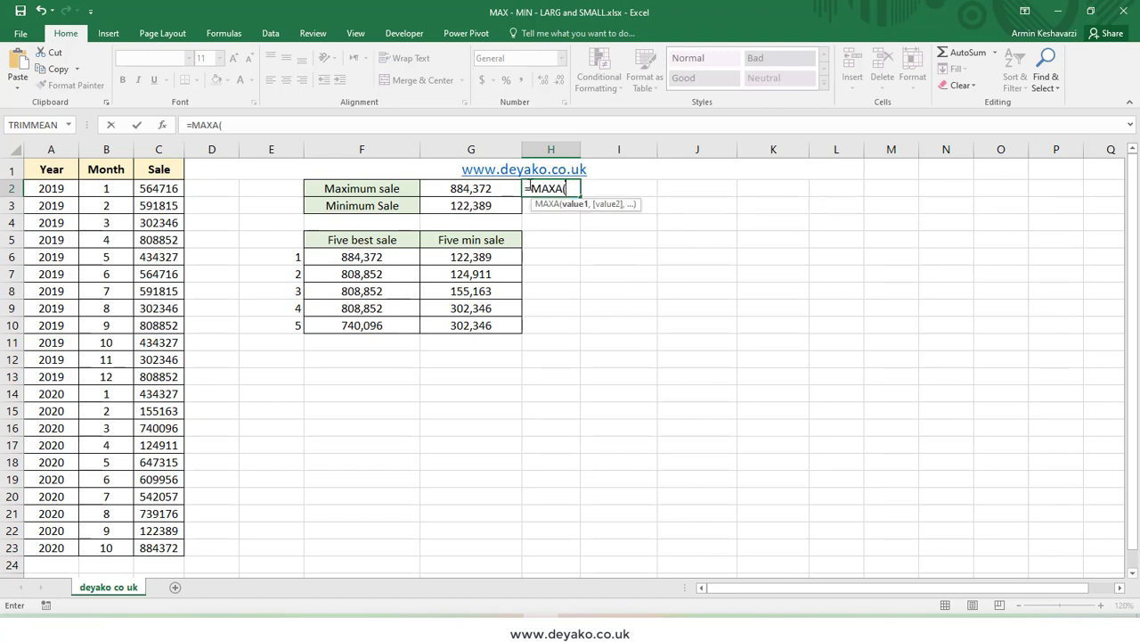
left_click(165, 145)
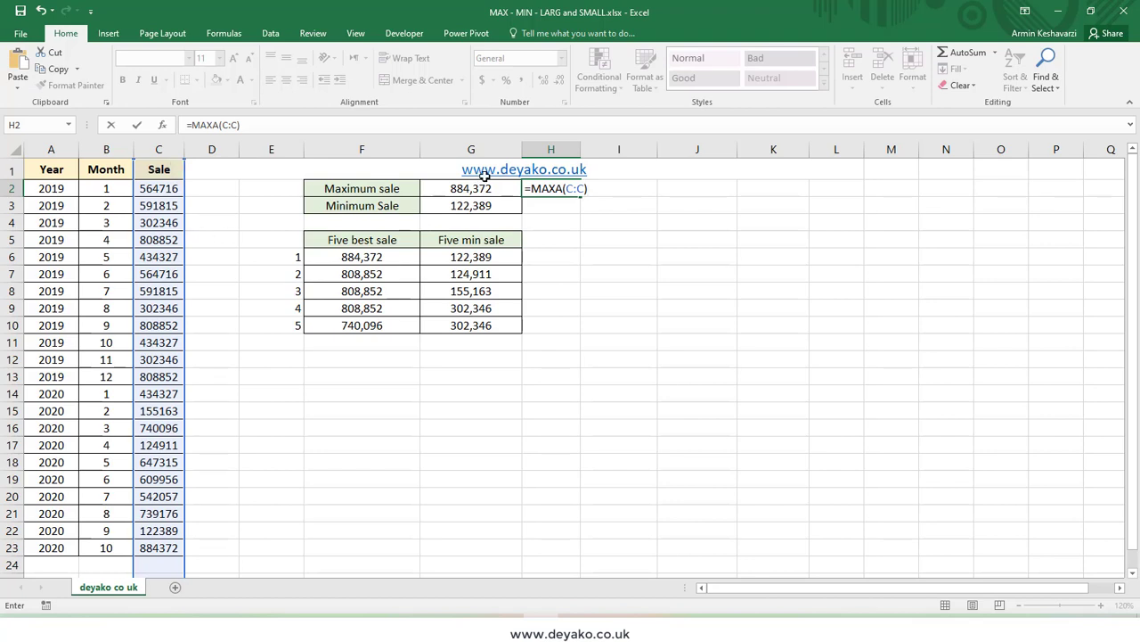
key("Return")
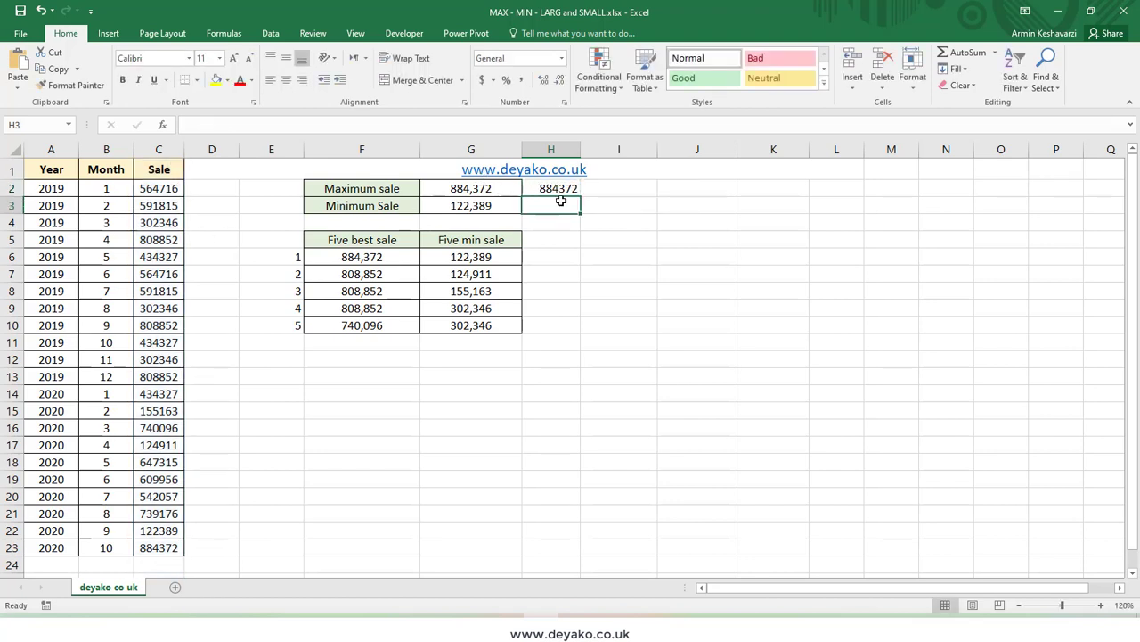
- Enter the formula =MINA(C:C) in H3, beside the minimum sale
type("=m")
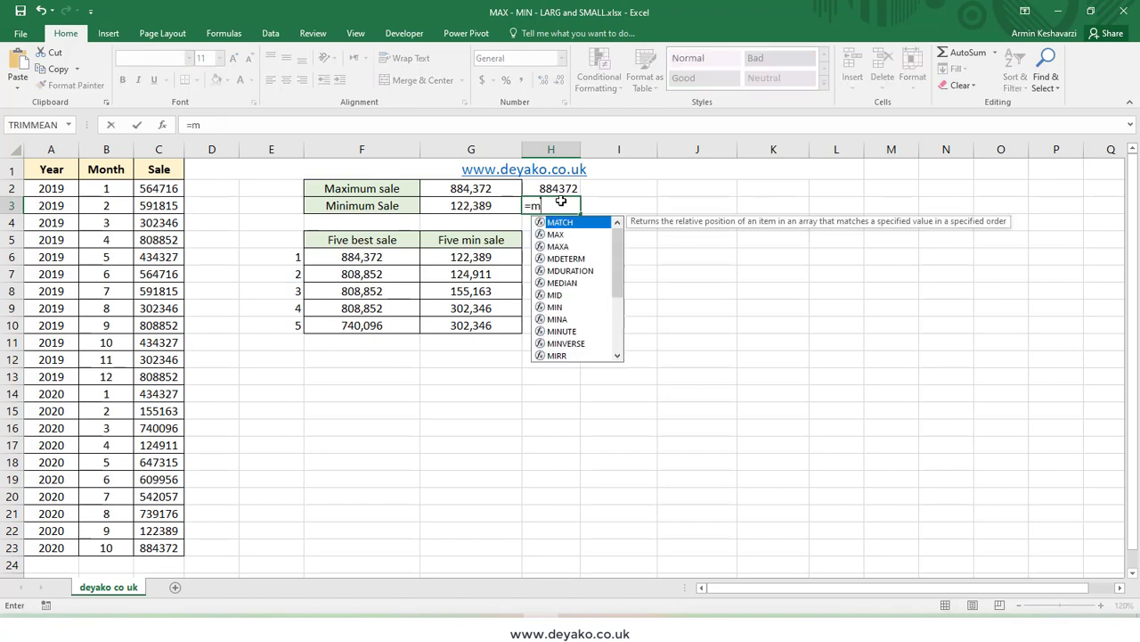
type("ina")
key("Tab")
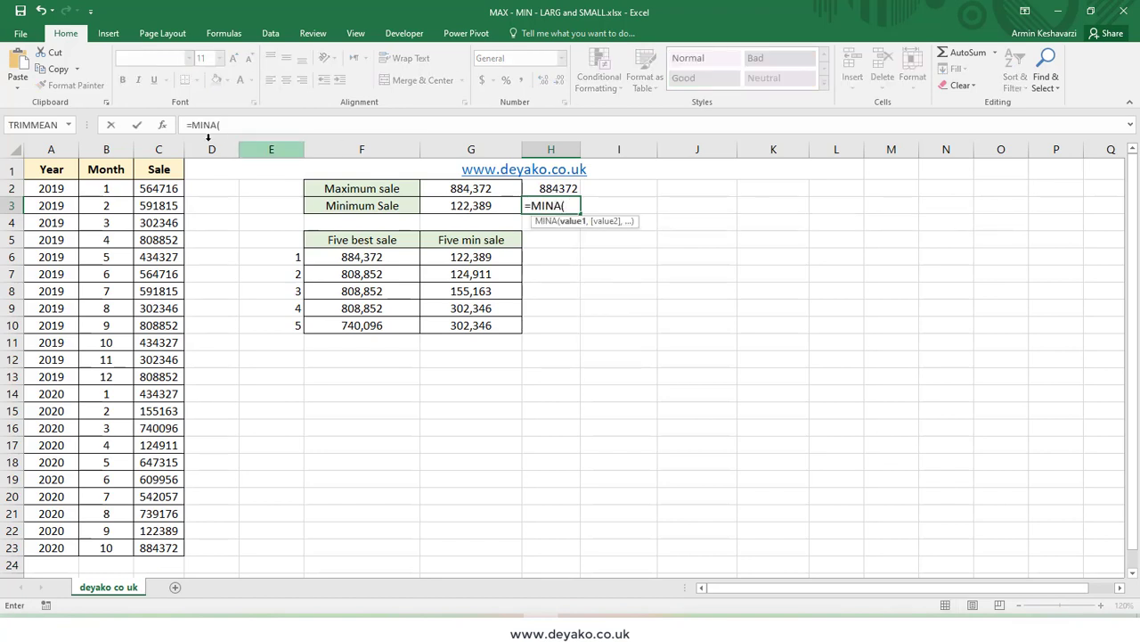
left_click(149, 149)
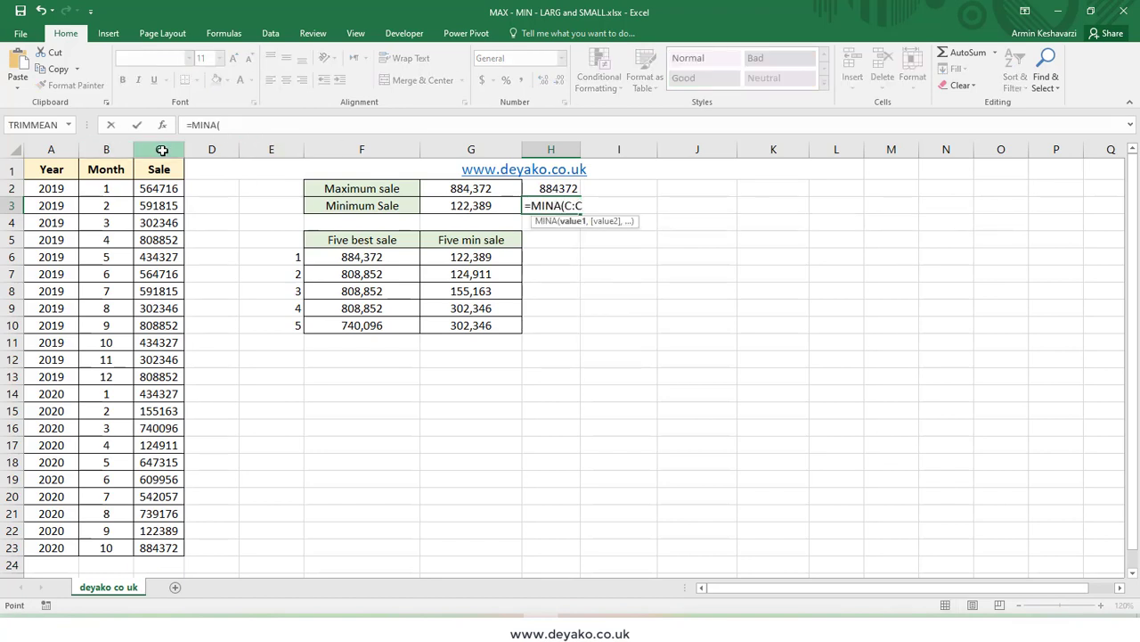
left_click(256, 125)
type(")")
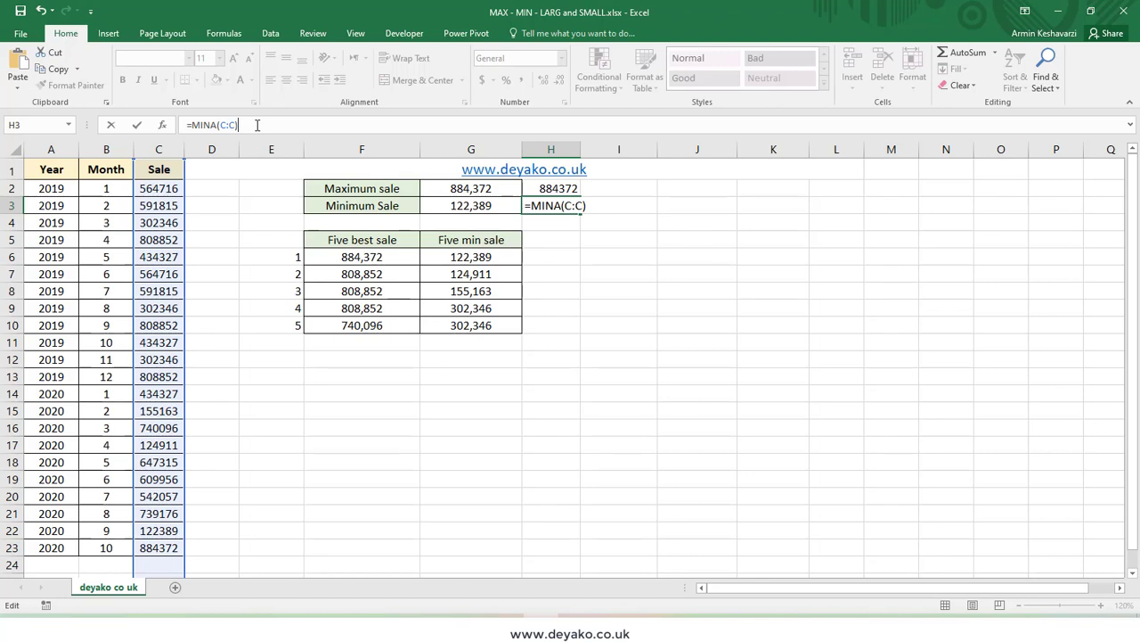
key("Return")
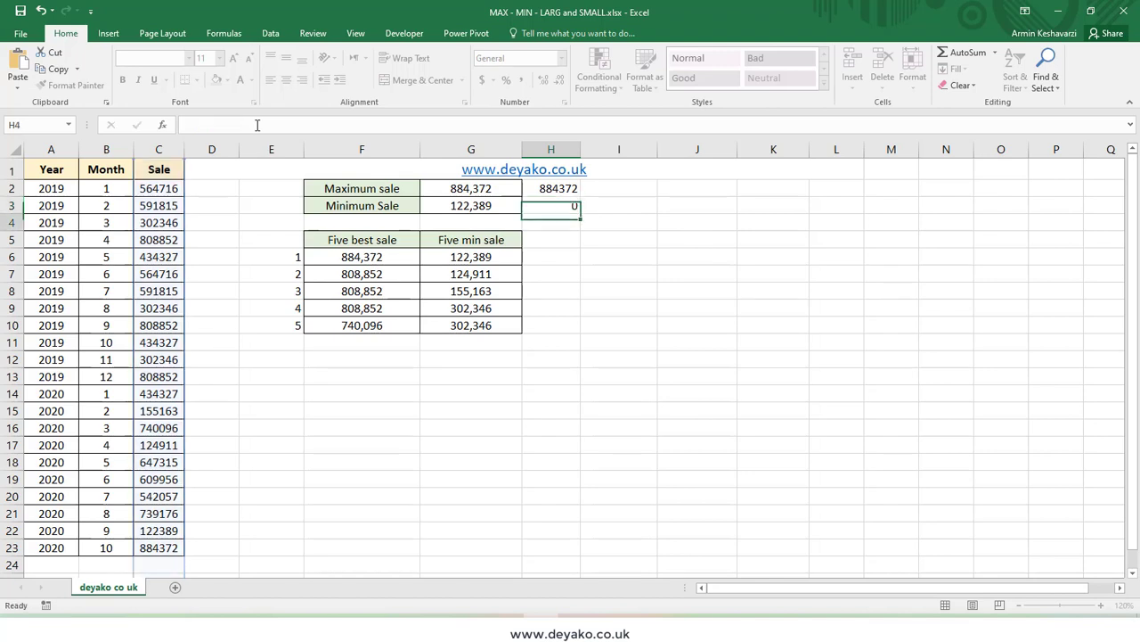
- Replace the Sale header in C1 with True and check the MINA formula in H3
left_click(172, 166)
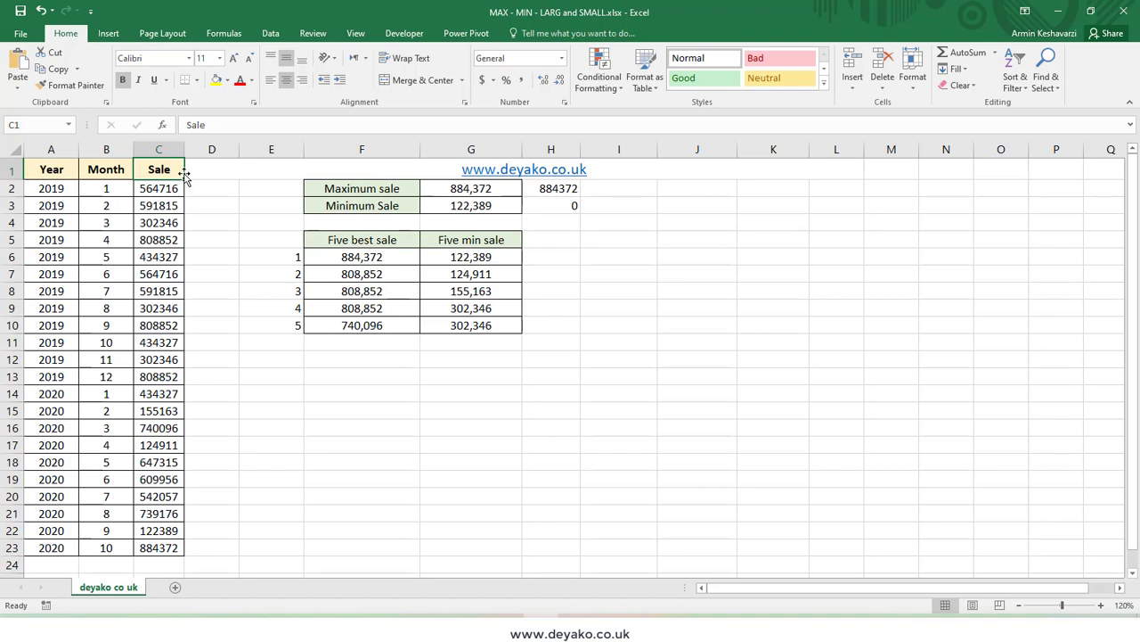
type("True")
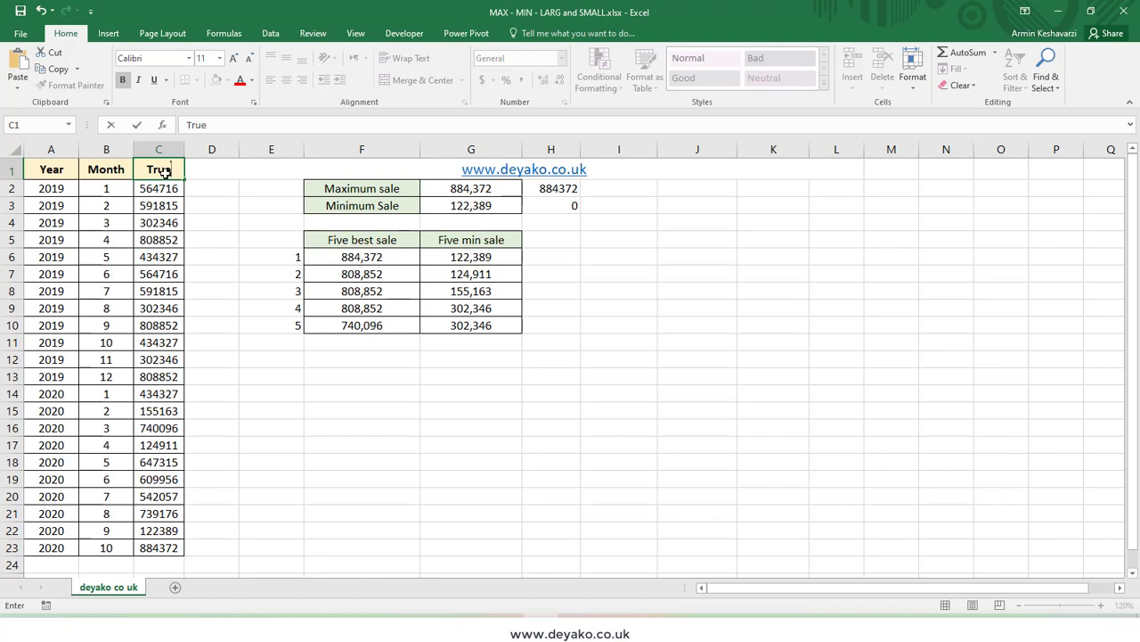
key("Return")
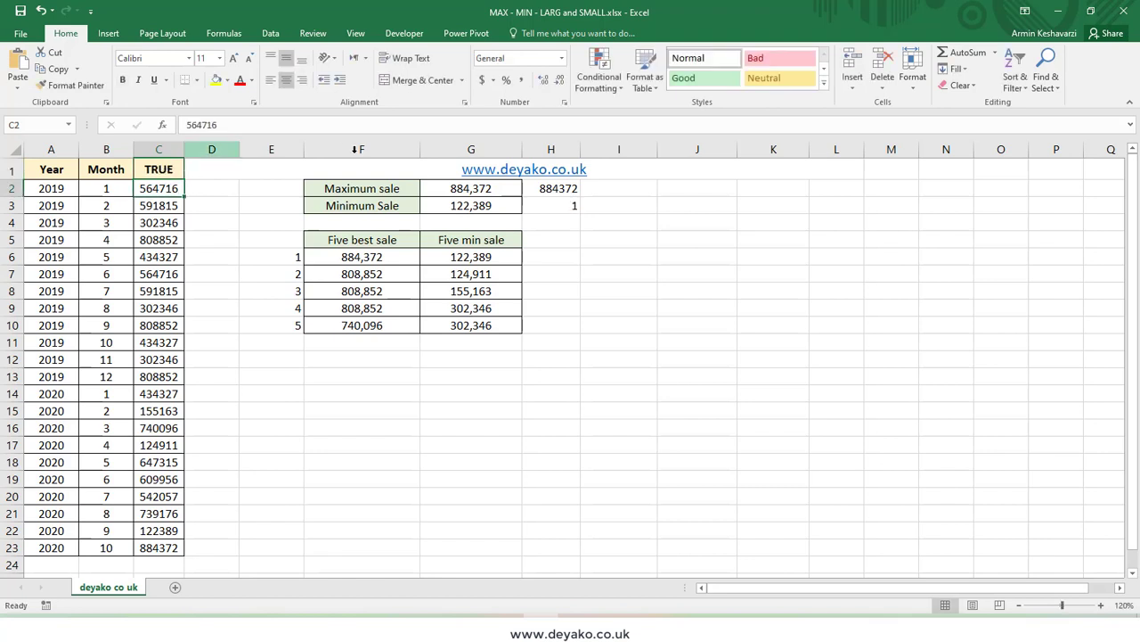
left_click(541, 207)
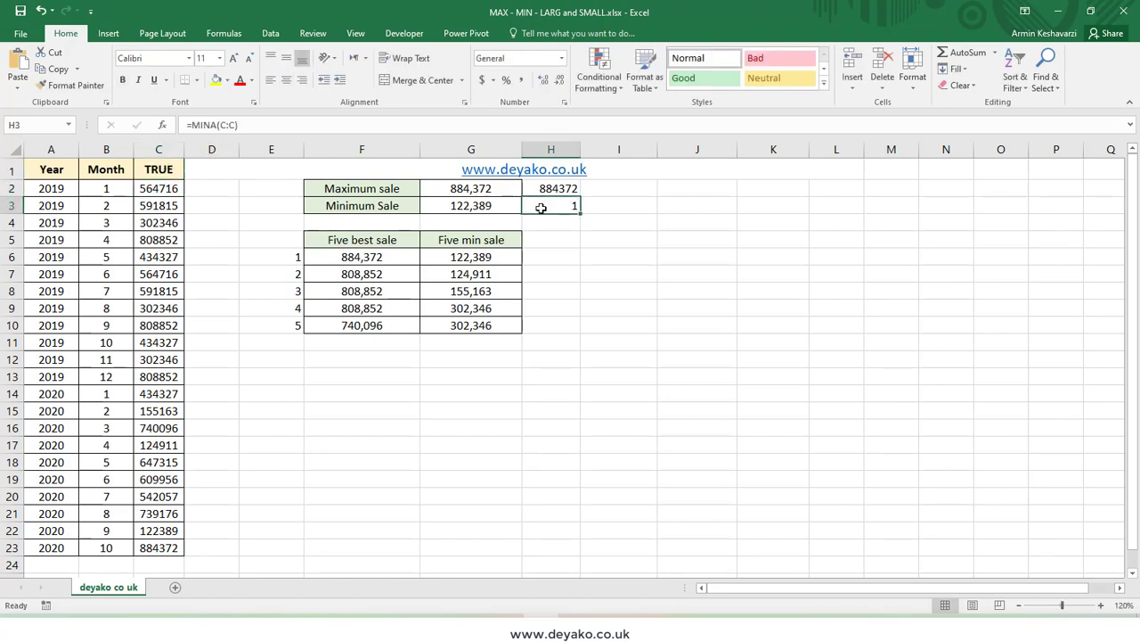
- Enter the text Fasle in C24, directly below the last sale in column C
left_click(159, 149)
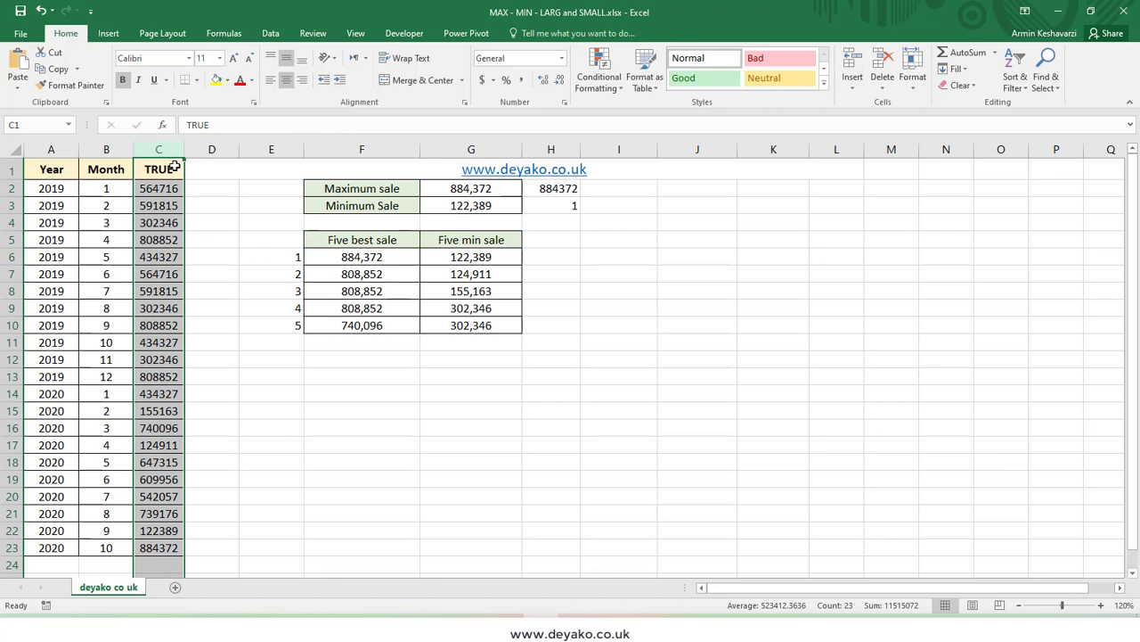
left_click(172, 560)
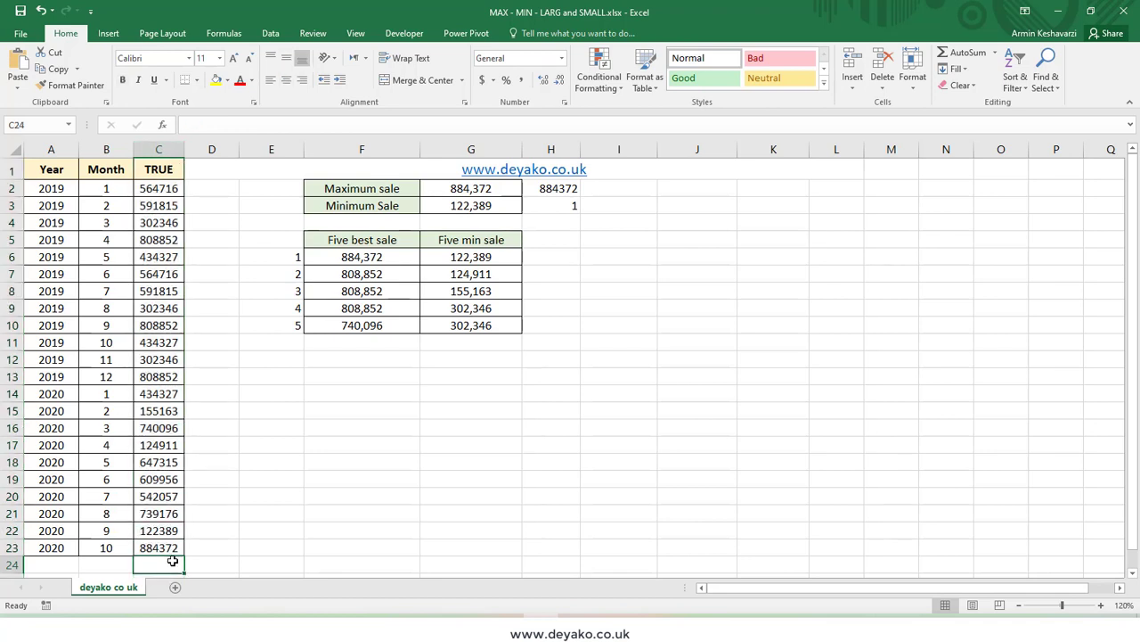
type("Fasle")
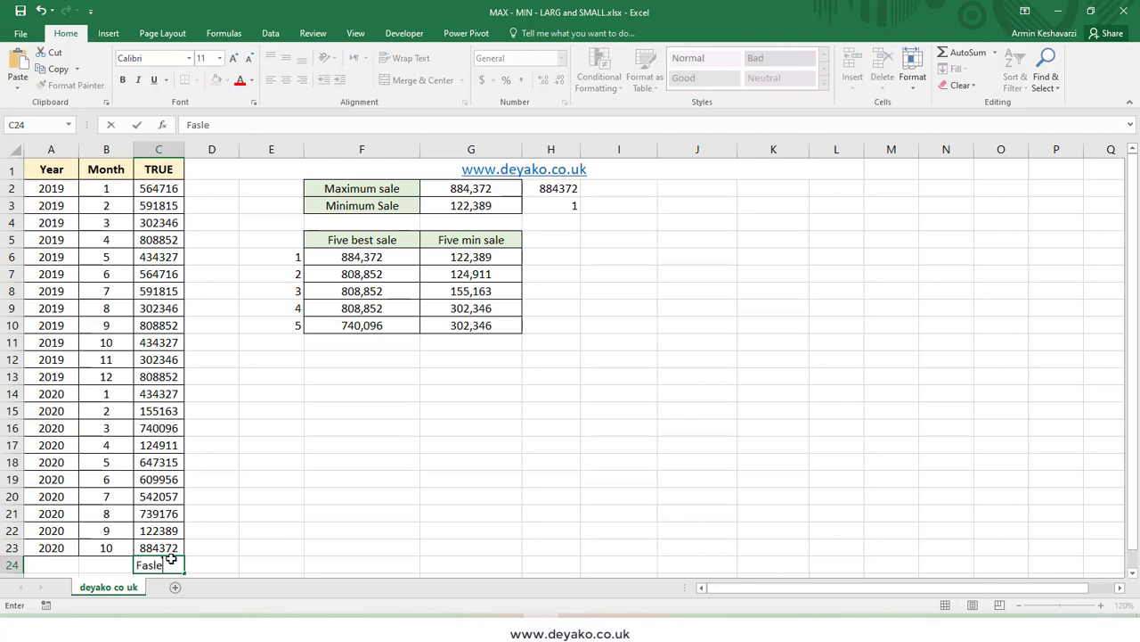
key("Return")
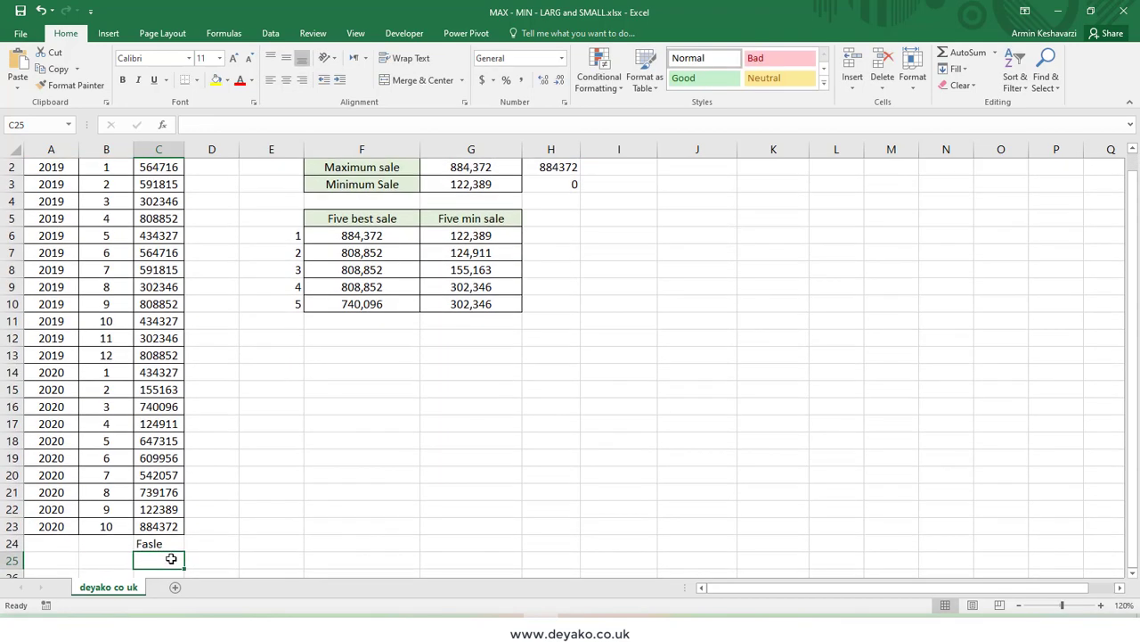
- Replace the entry in C24 with the text FFFFF
left_click(168, 551)
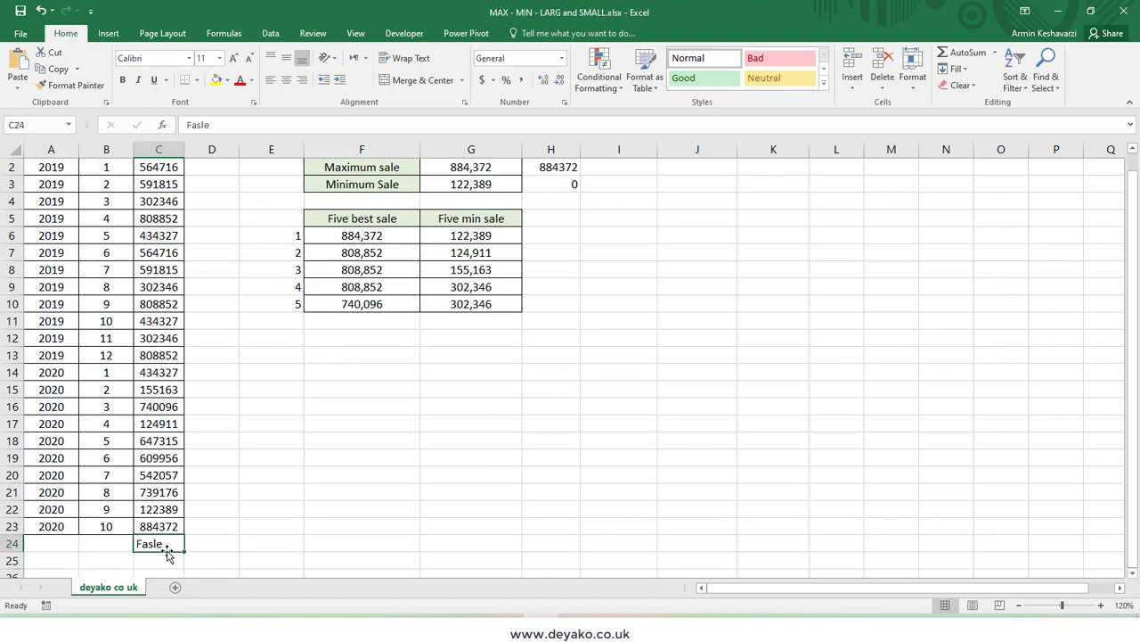
type("FFFFF")
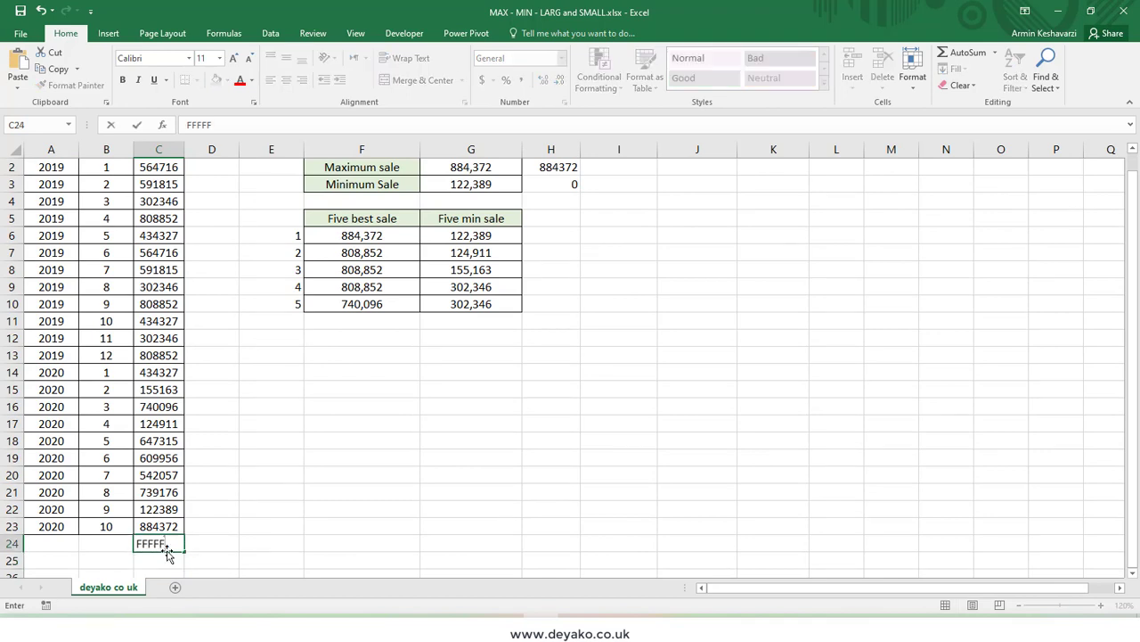
key("Return")
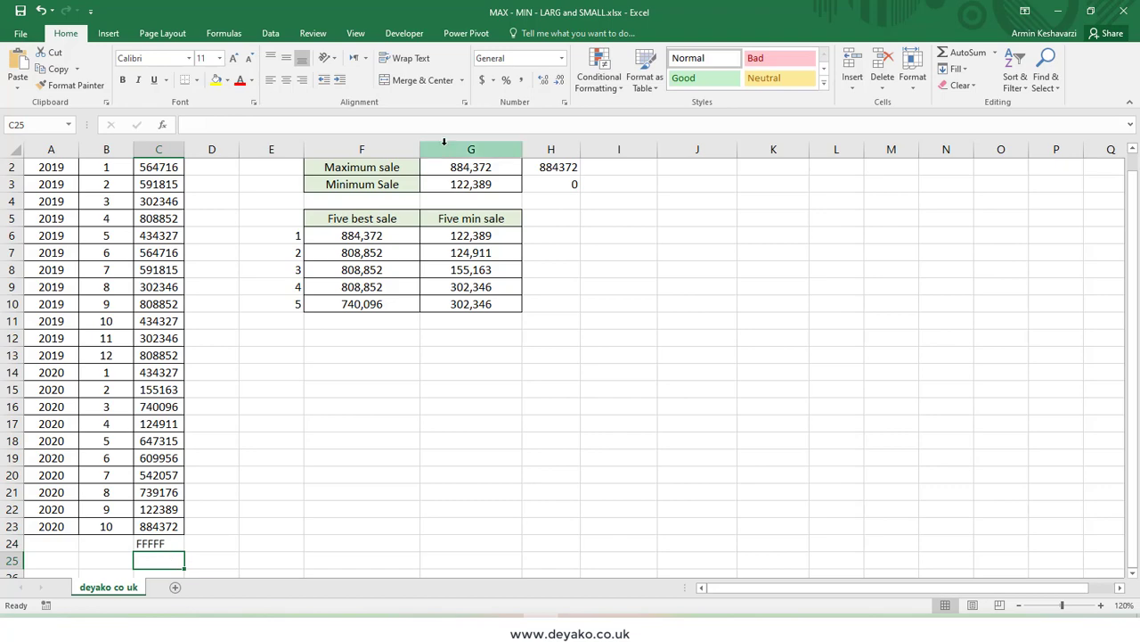
- Clear the test text from C24 and check the MINA formula in H3
scroll(690, 255, "up", 1)
left_click(153, 564)
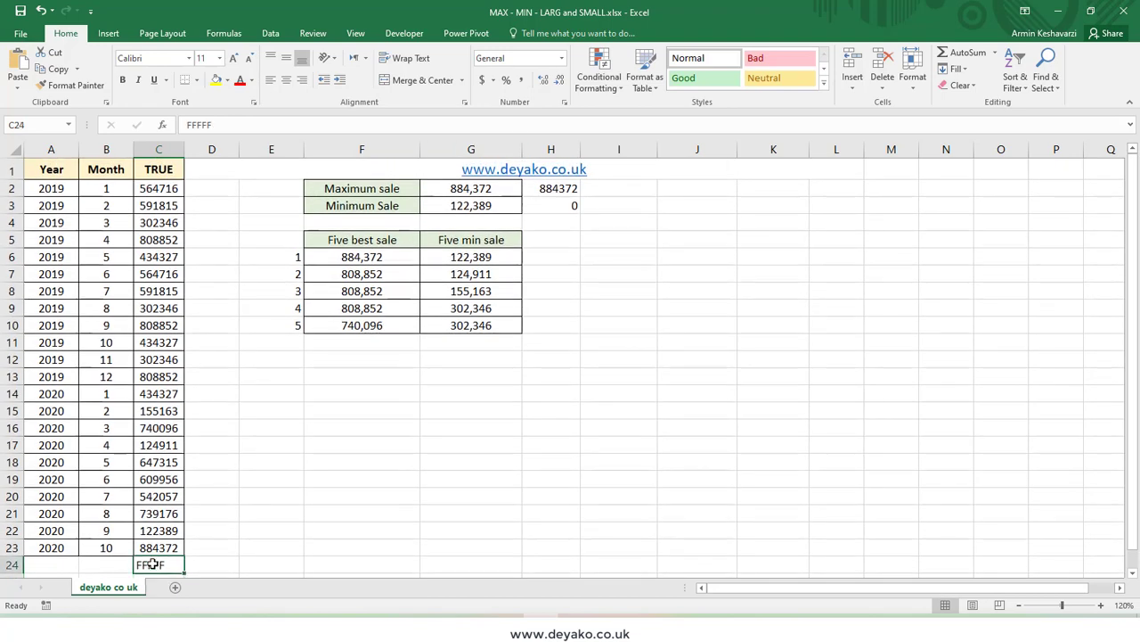
key("Delete")
left_click(568, 206)
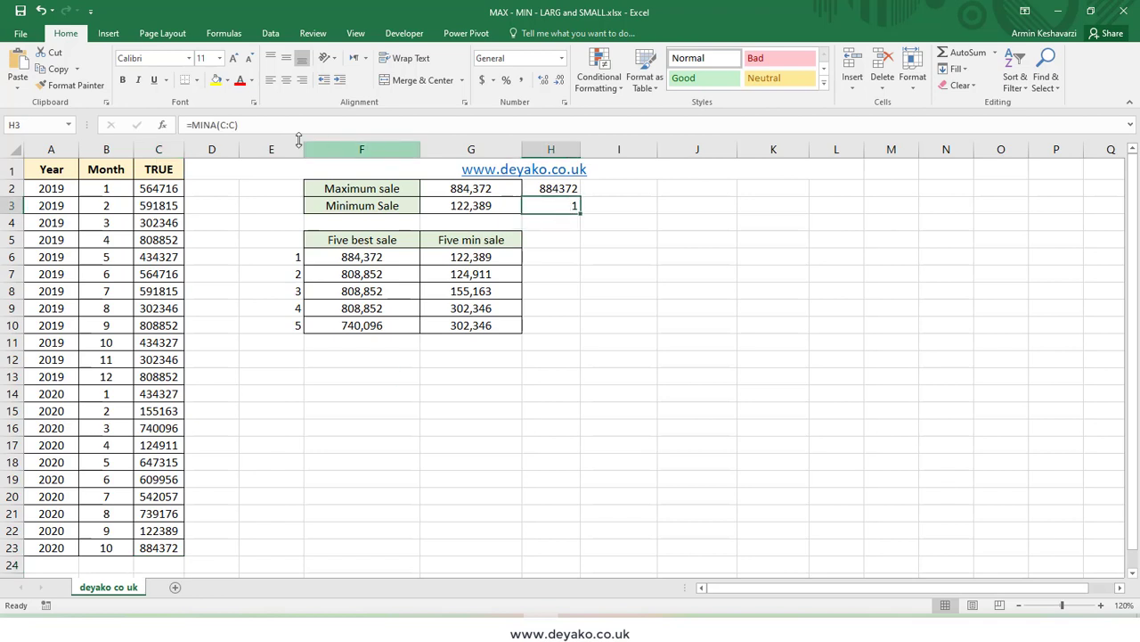
- Undo the test entries to restore the Sale header in C1
left_click(227, 125)
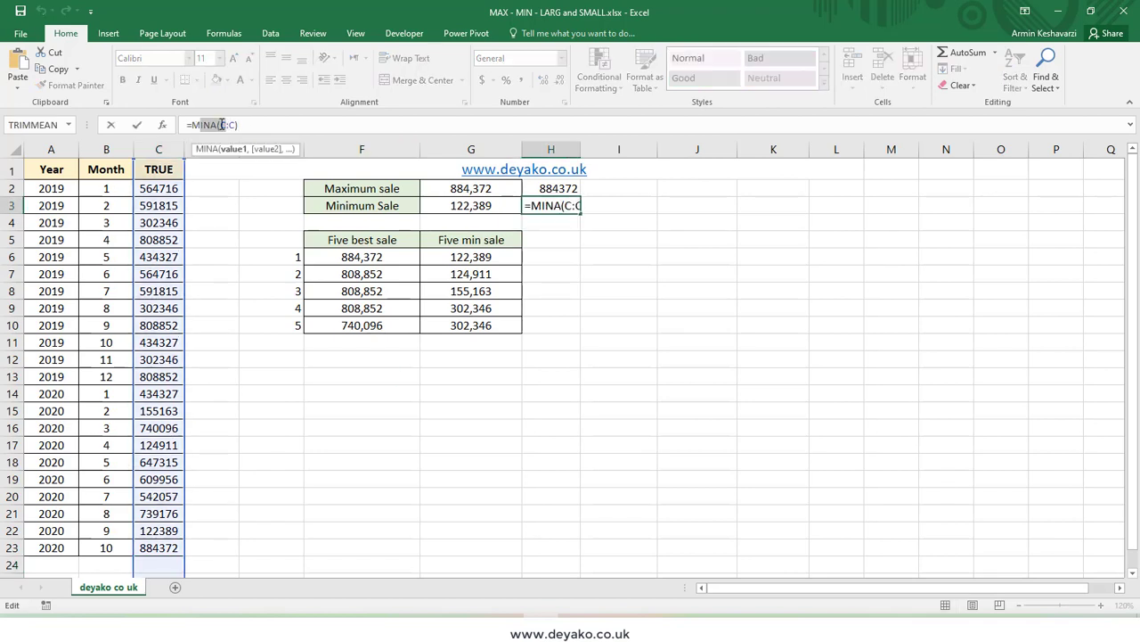
left_click(163, 171)
key("ctrl+z")
- Examine the LARGE formula in F6, the SMALL formula in G6 and the rank numbers in E6:E8
left_click(375, 254)
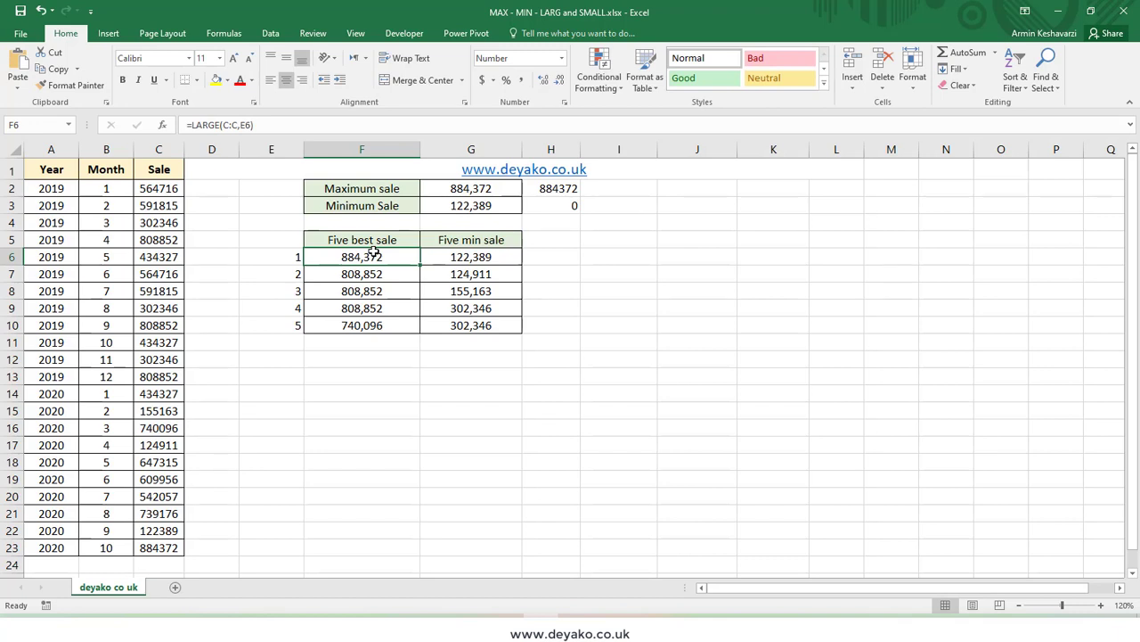
left_click(466, 240)
left_click(461, 252)
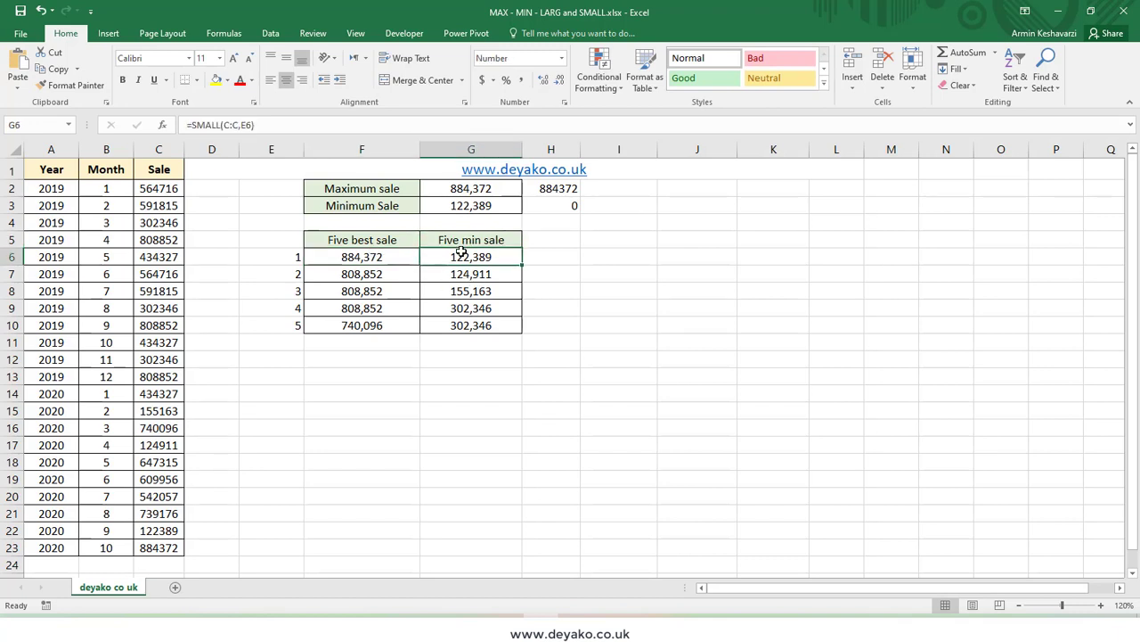
left_click(385, 258)
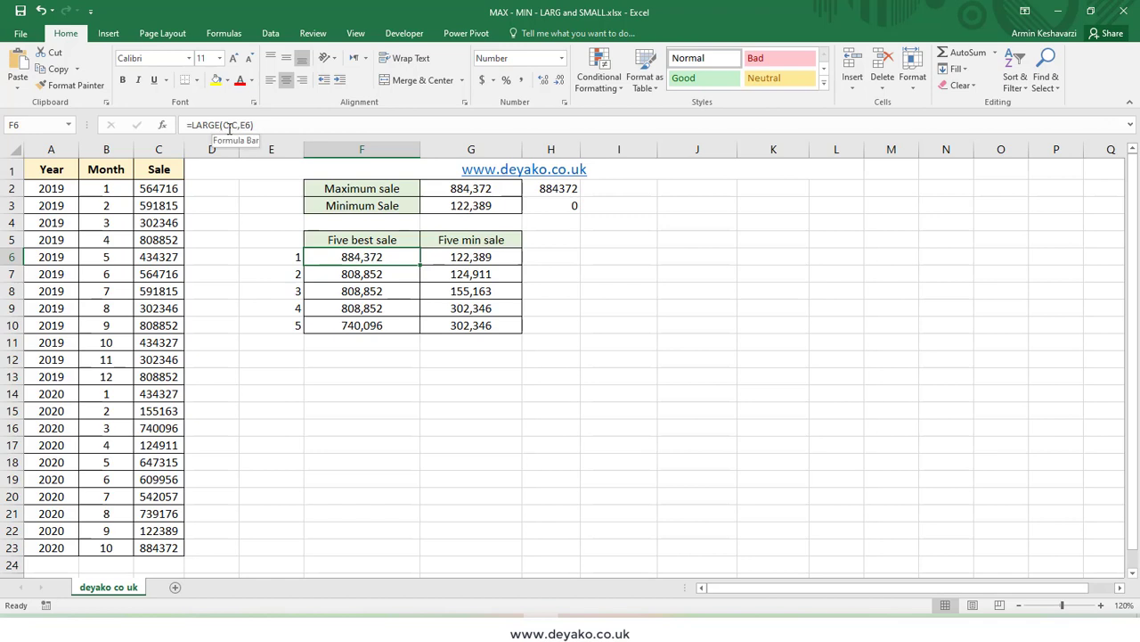
left_click(294, 260)
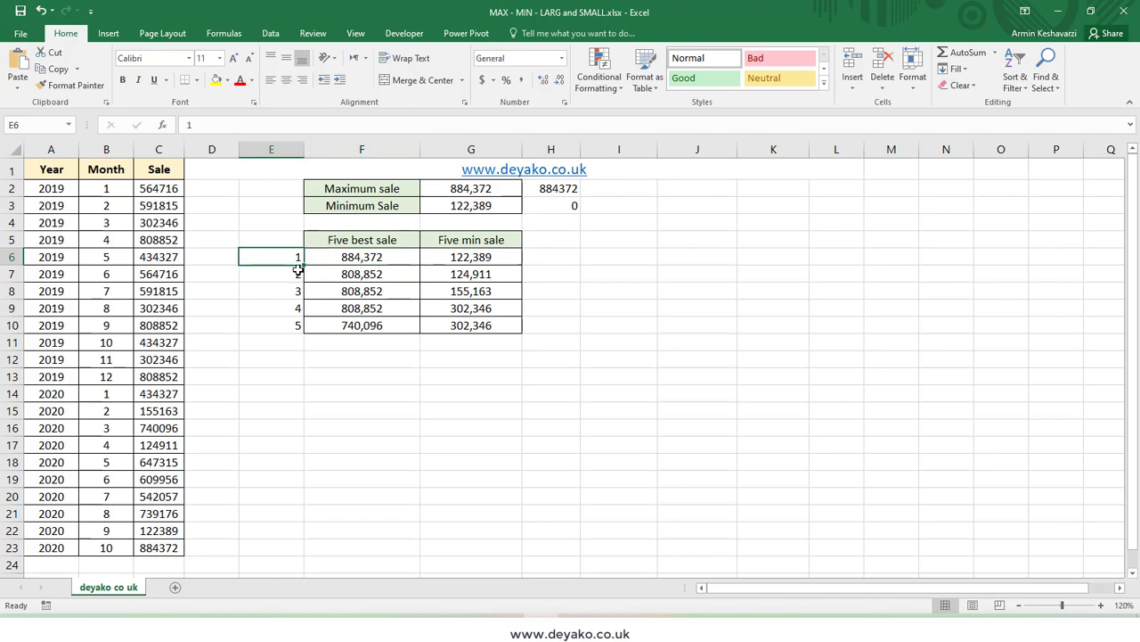
left_click(295, 273)
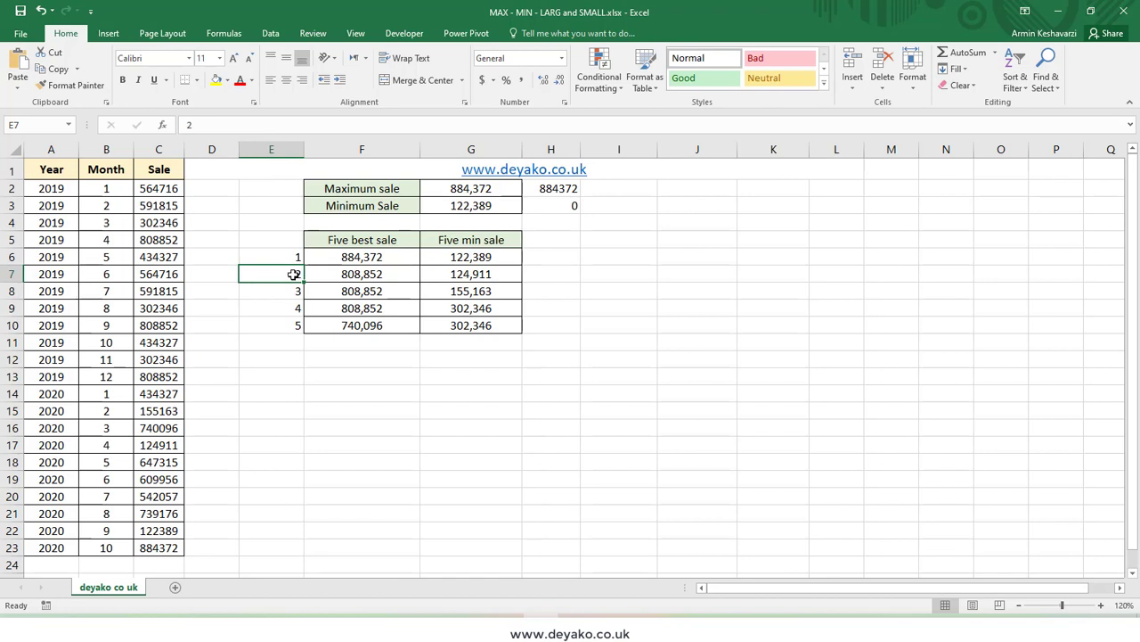
left_click(299, 290)
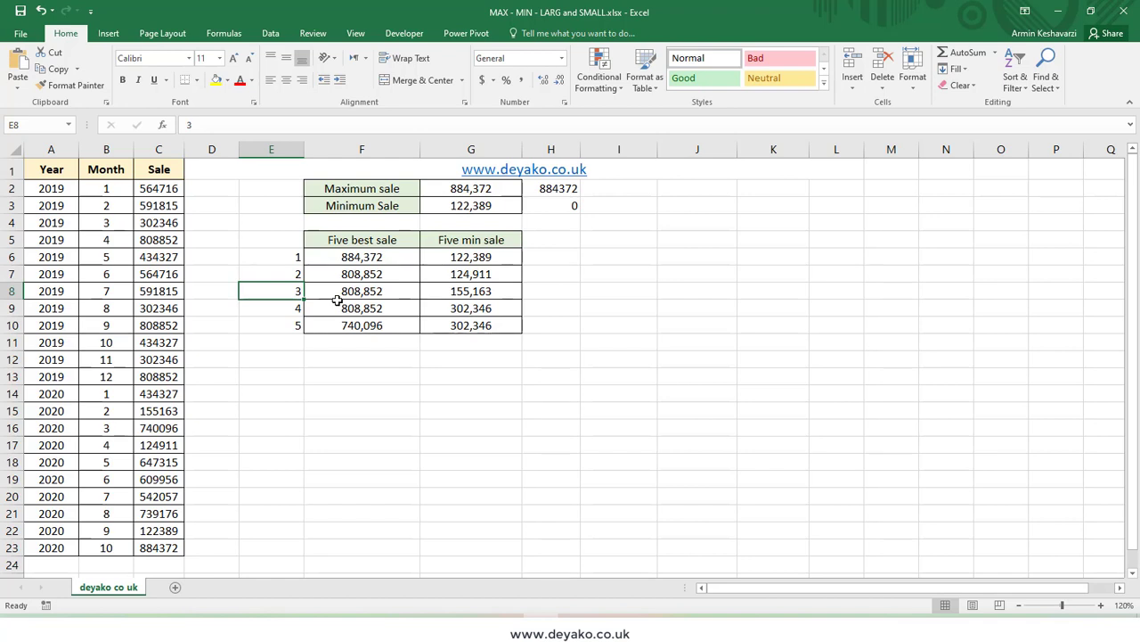
- Start a new LARGE formula in F6 and set its Array argument to the whole sales column, C:C
left_click(378, 257)
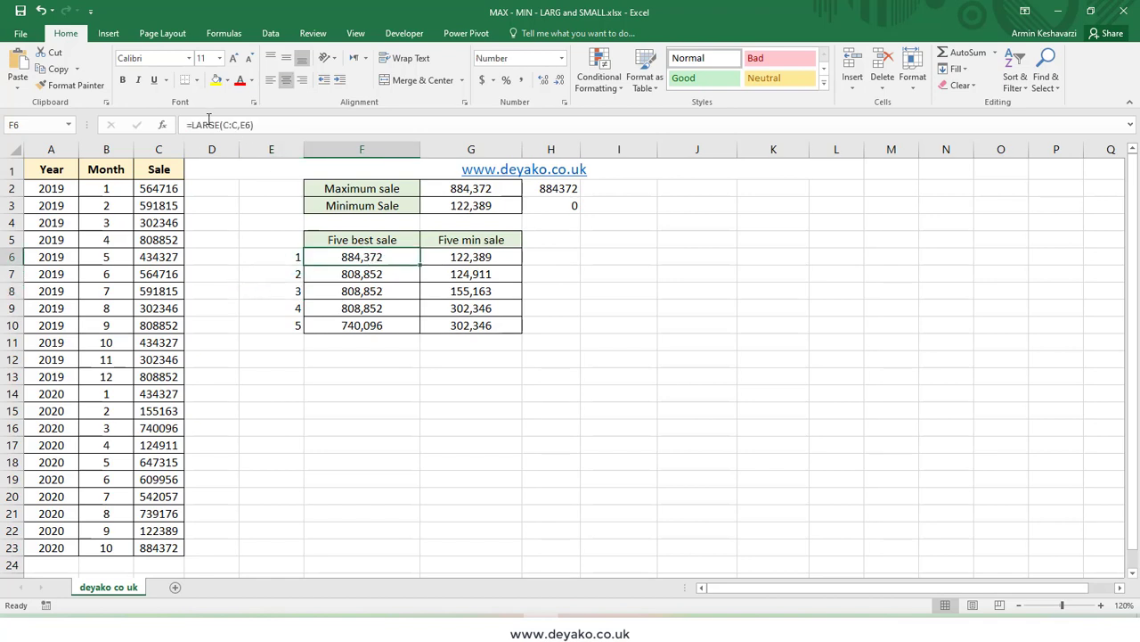
type("=larg")
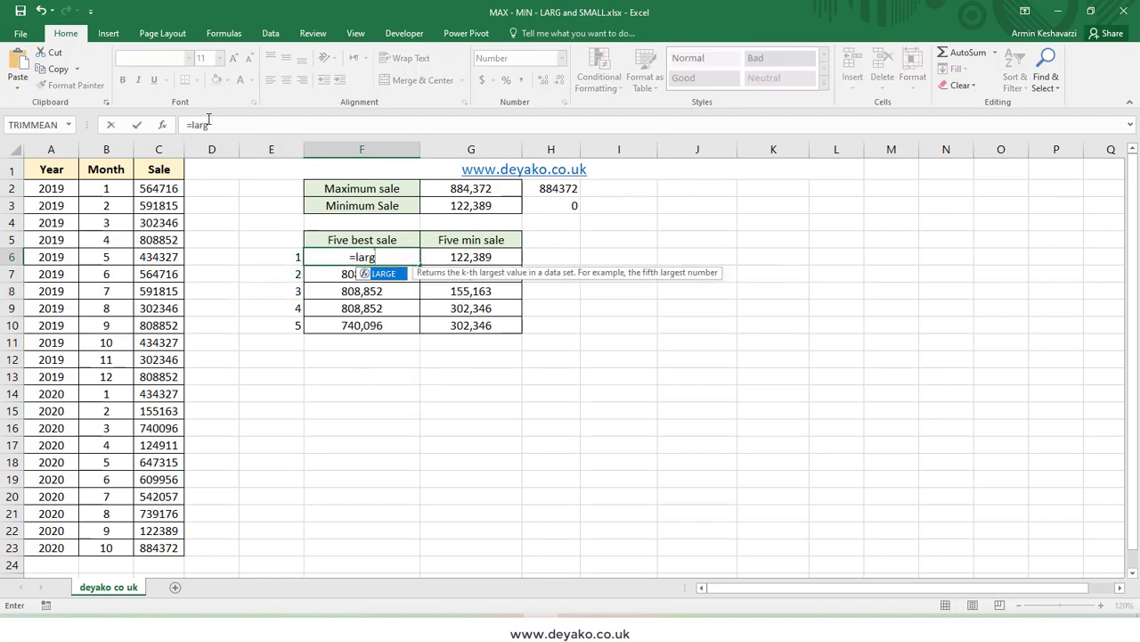
key("Tab")
type(")")
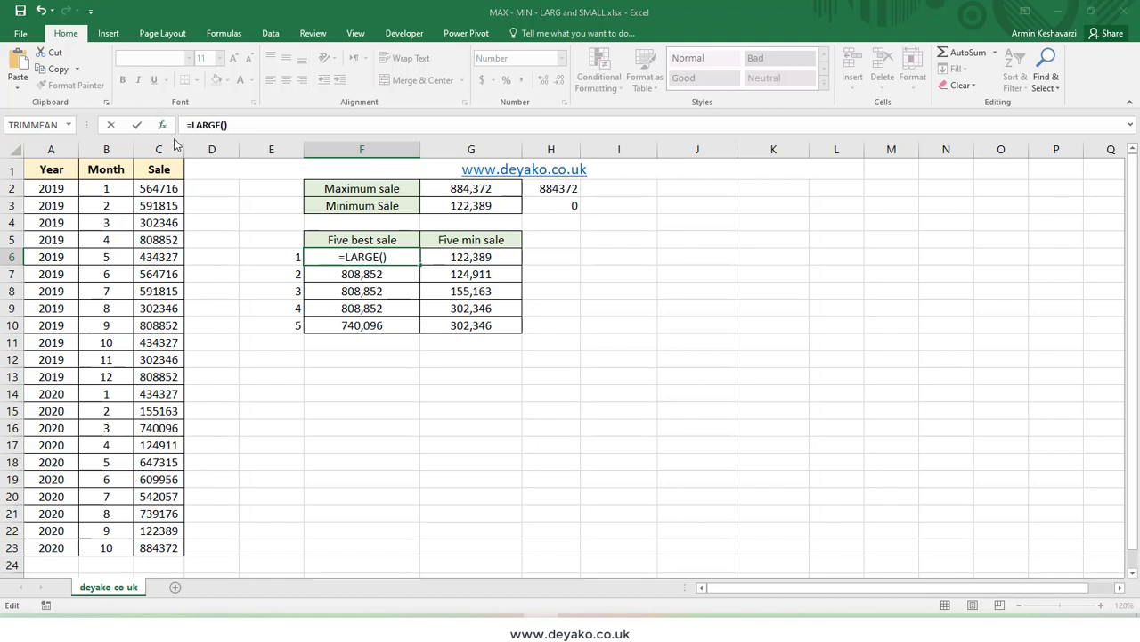
left_click(163, 125)
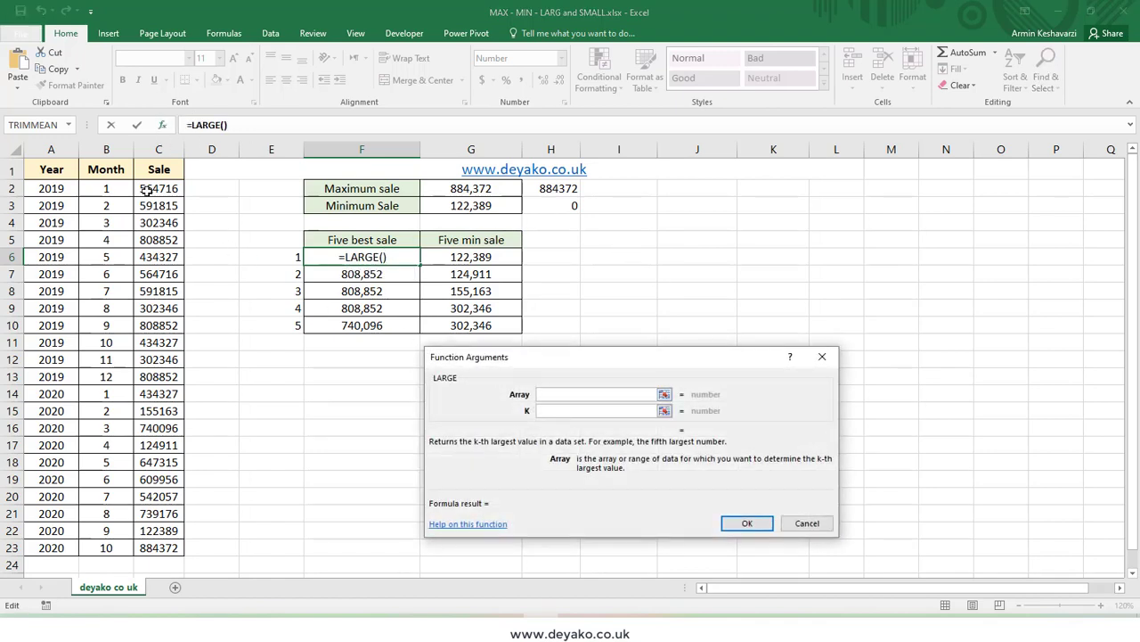
left_click(158, 150)
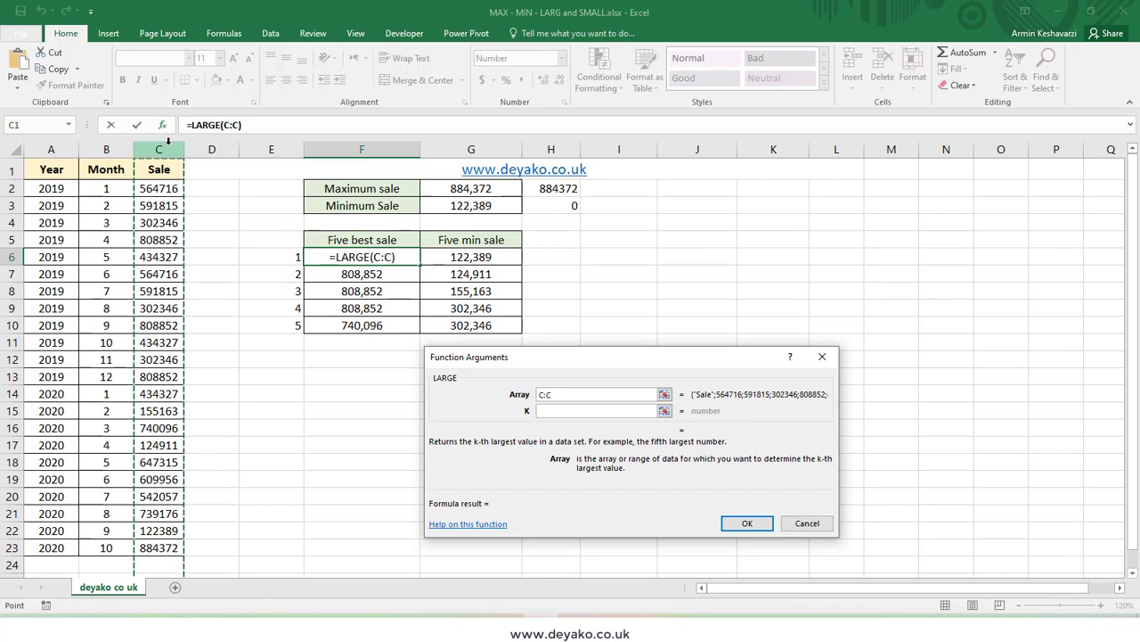
- Try 1, 2 and 3 in turn as the LARGE function's K argument, clearing each value
left_click(552, 410)
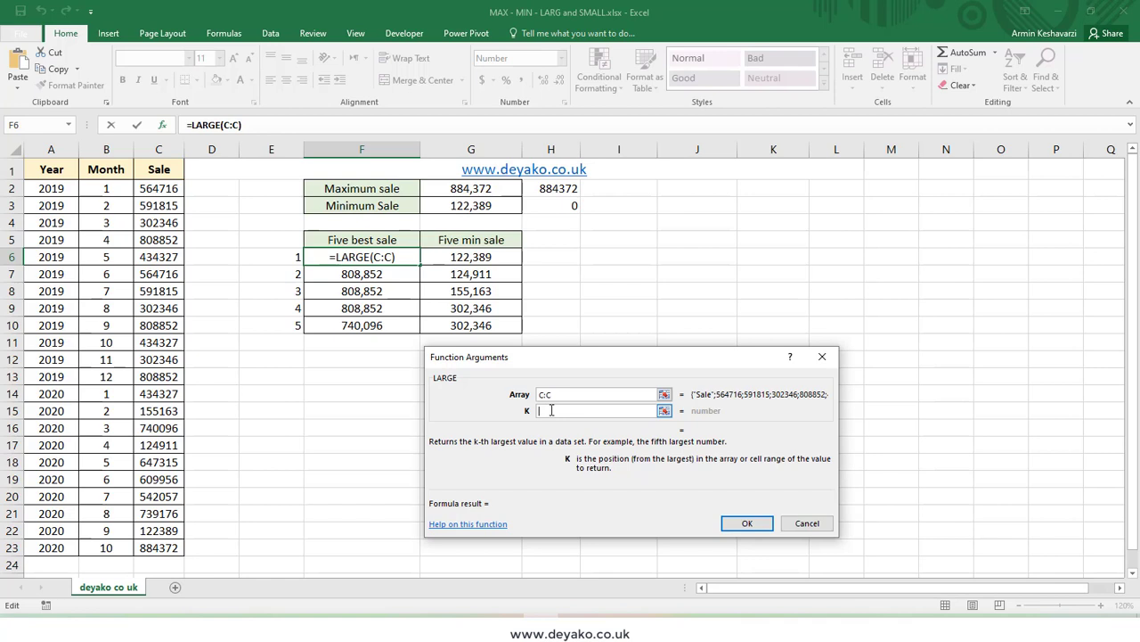
type("1")
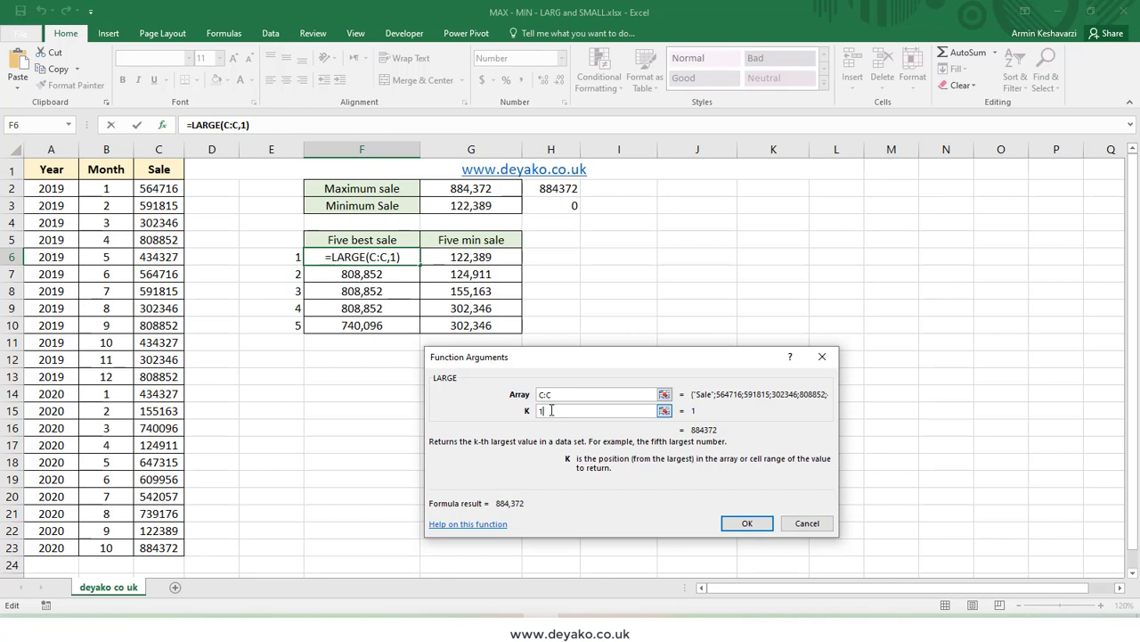
key("BackSpace")
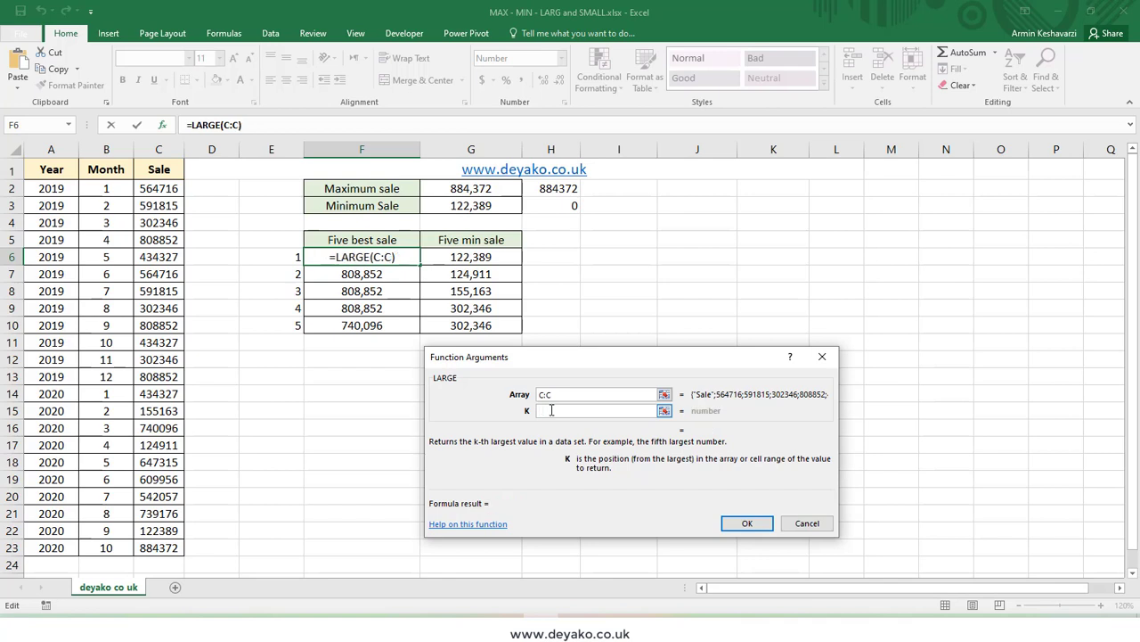
type("2")
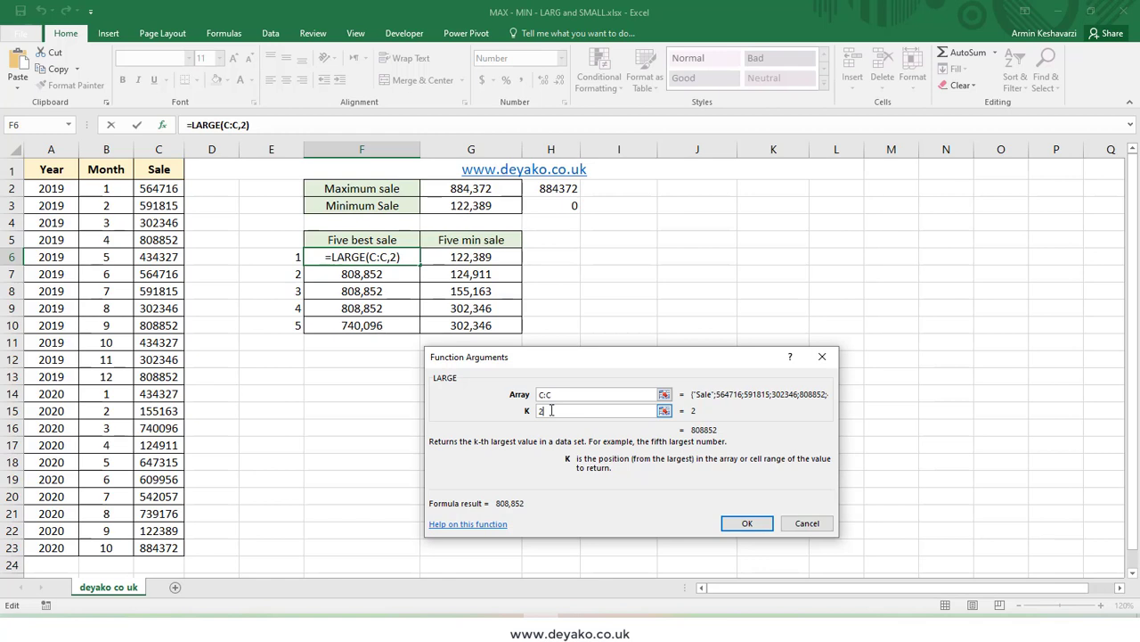
key("BackSpace")
type("3")
key("BackSpace")
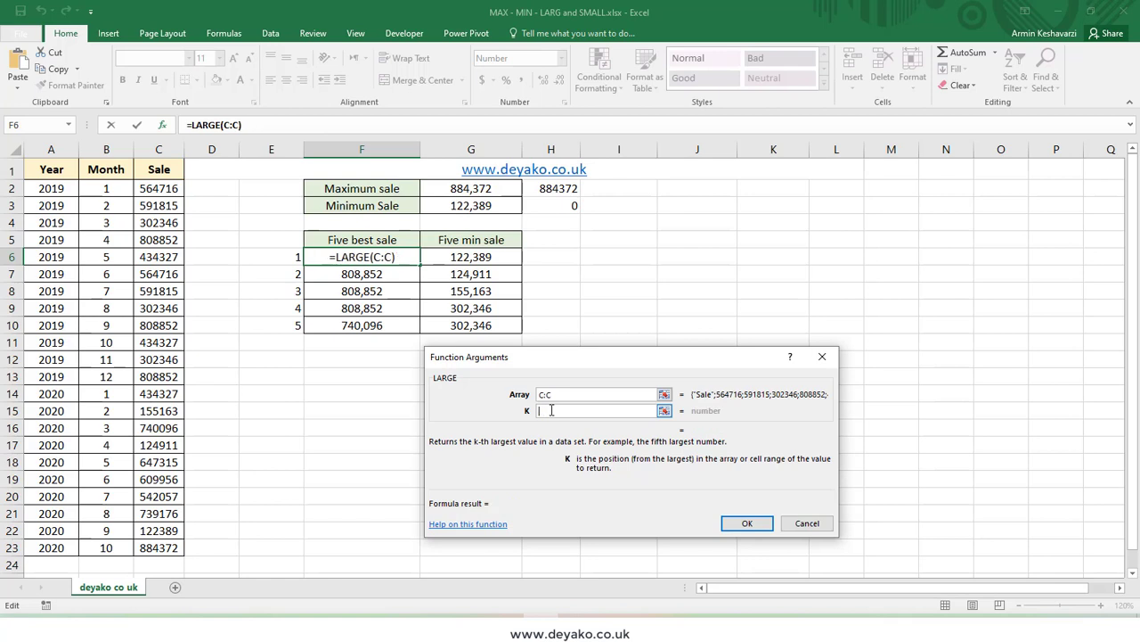
- Complete the LARGE formula in F6 with E6 as the K argument and compare it with the MAX formula in G2
left_click(278, 255)
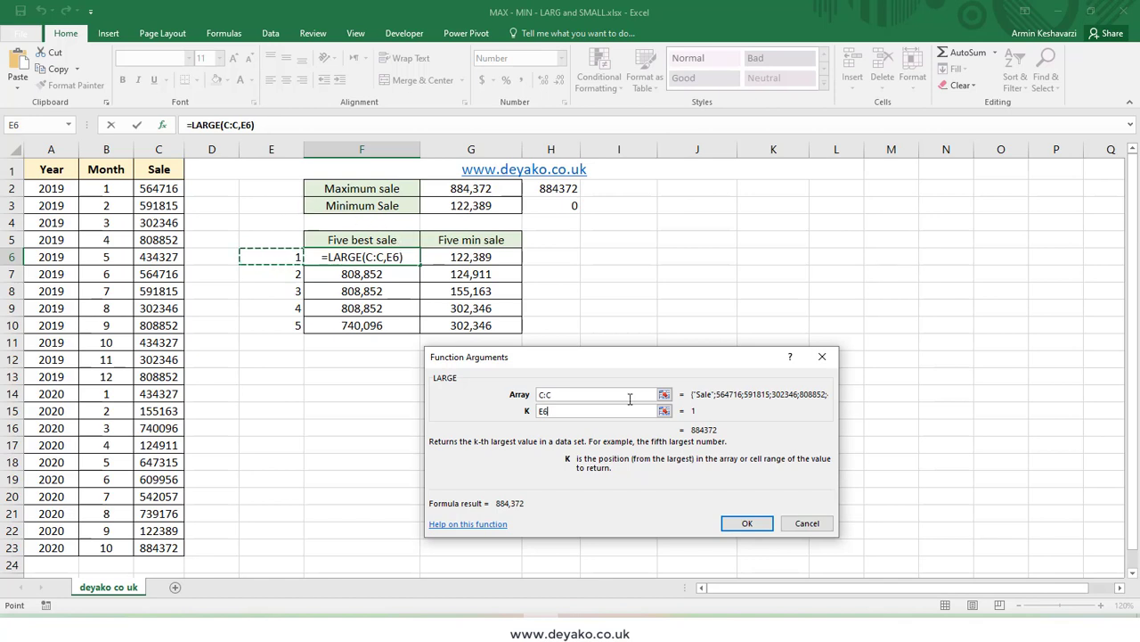
left_click(734, 525)
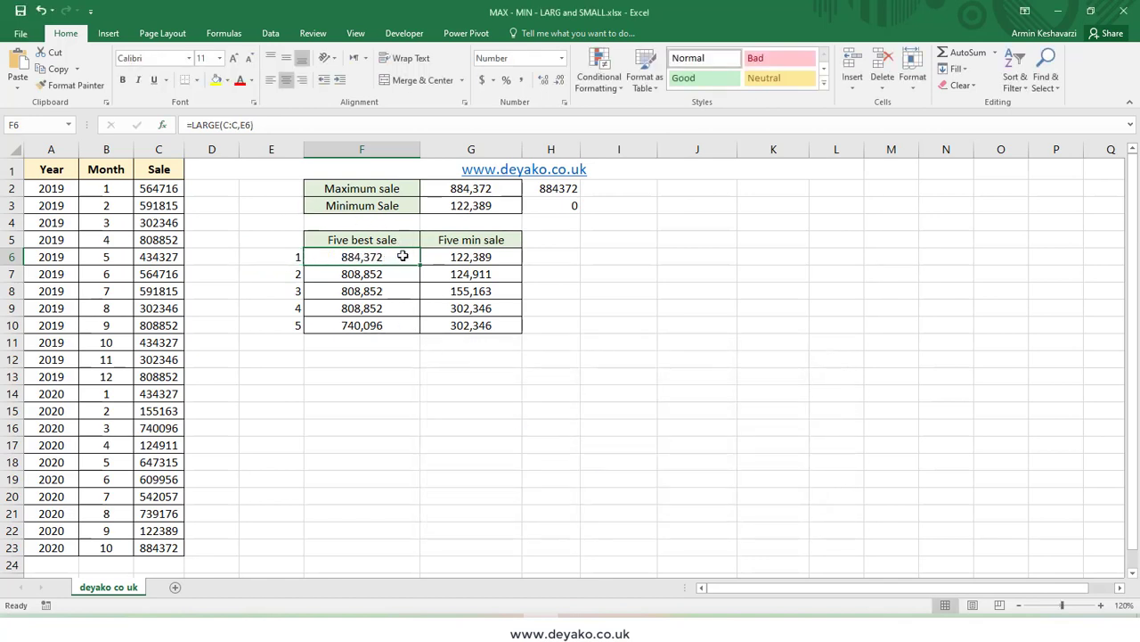
left_click(456, 189)
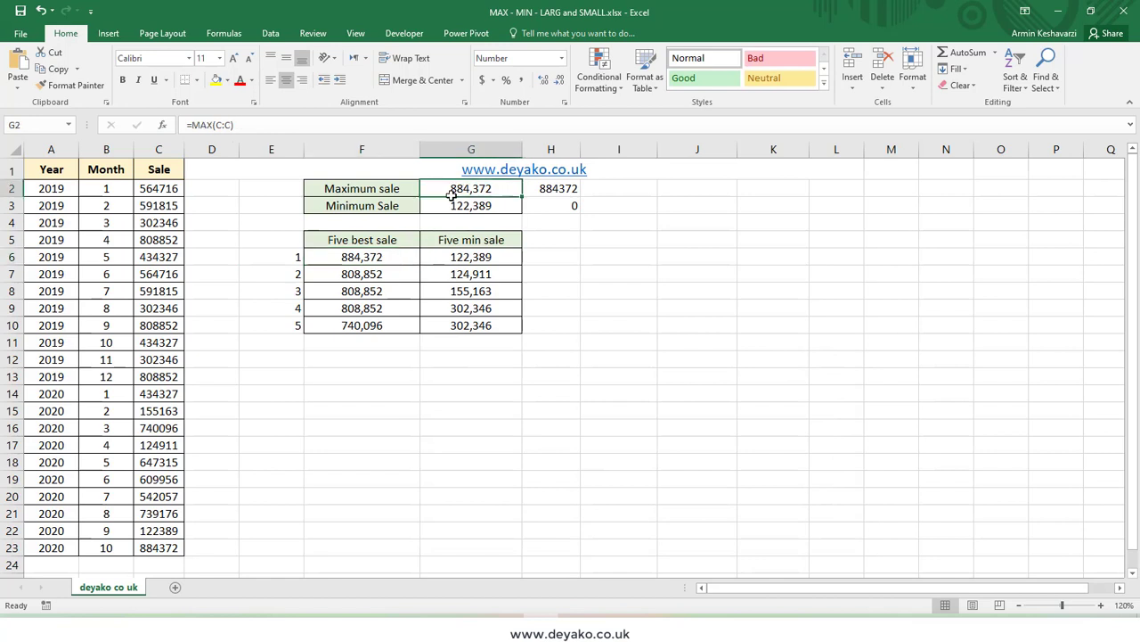
left_click(391, 260)
left_click(444, 194)
- Fill the LARGE formula from F6 down to F10 and check the copied formulas in F7:F10
left_click(383, 260)
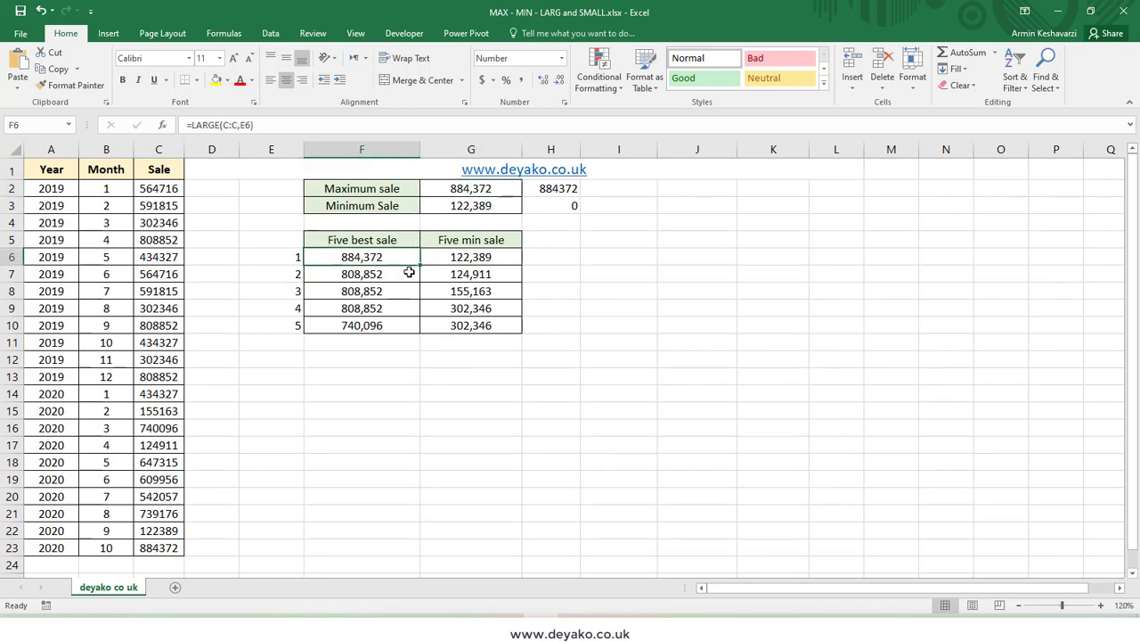
left_click_drag(421, 267, 427, 338)
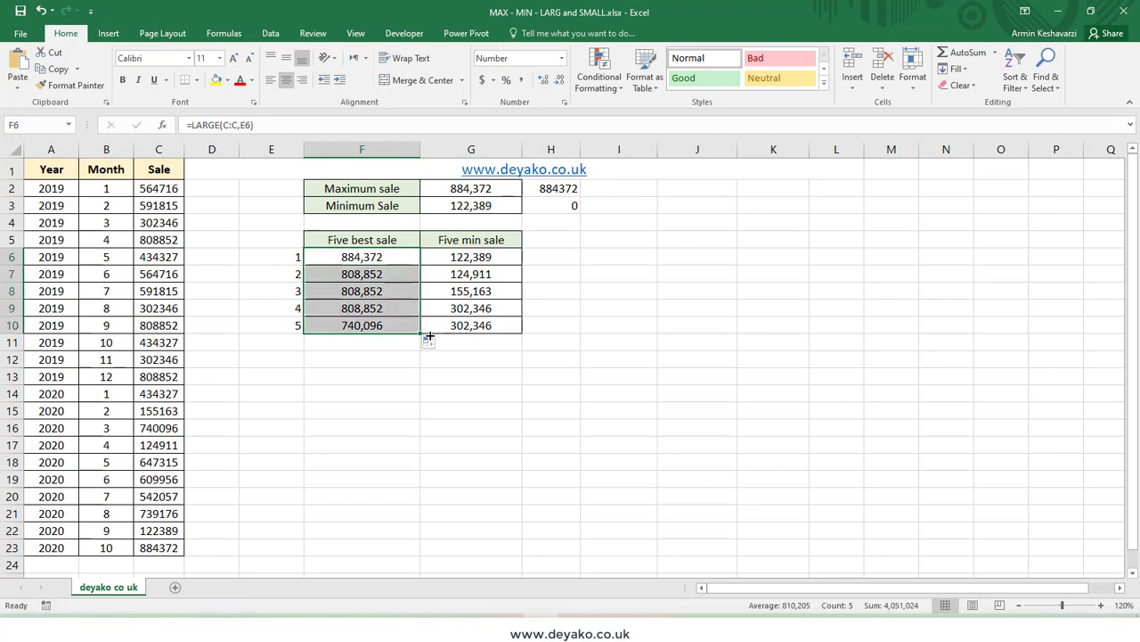
left_click(347, 273)
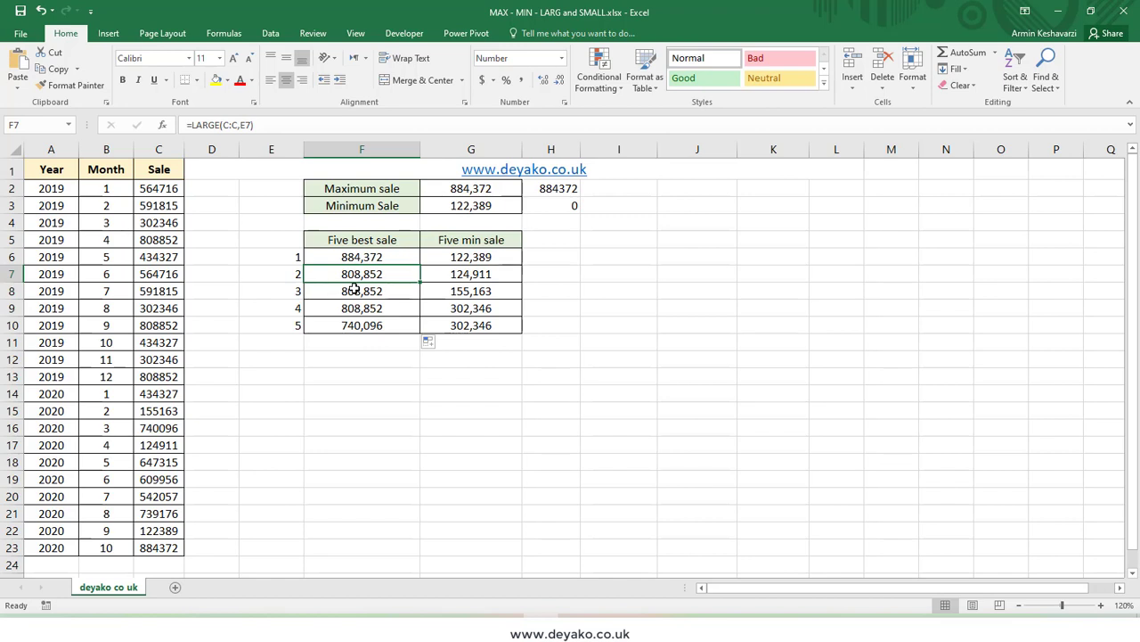
left_click(355, 290)
left_click(357, 307)
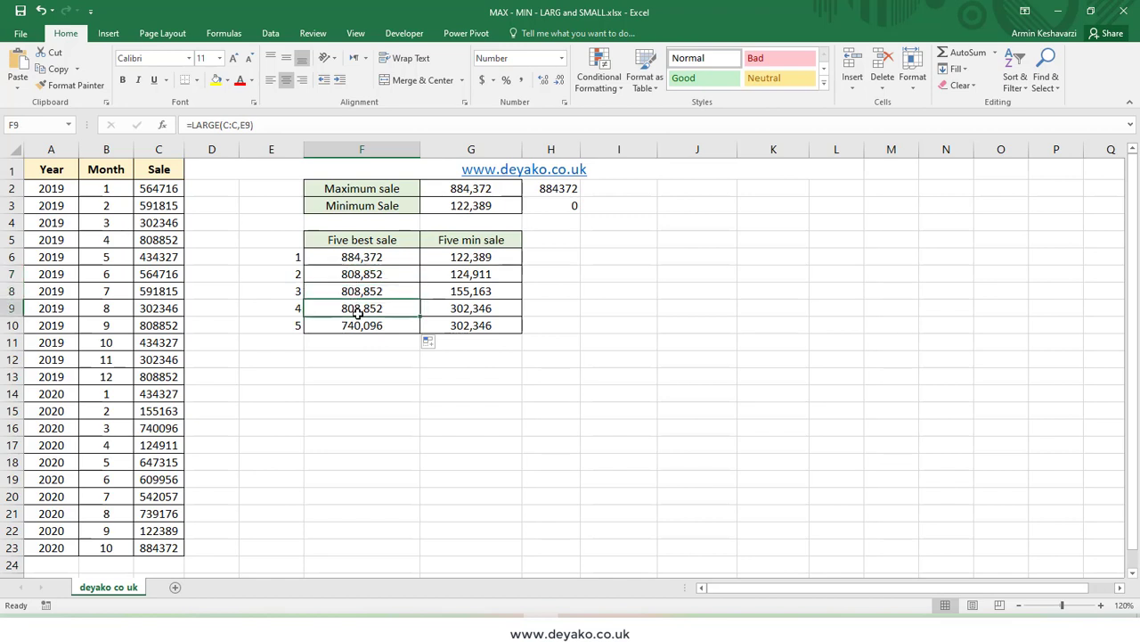
left_click(361, 328)
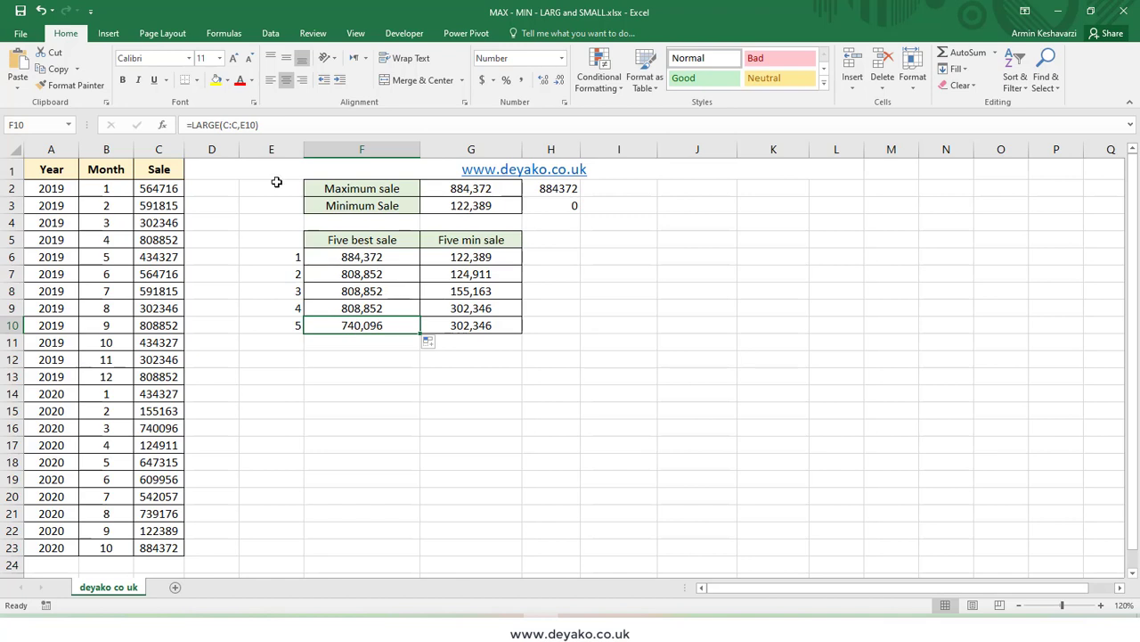
left_click(339, 342)
left_click(181, 188)
left_click_drag(181, 216, 178, 547)
left_click(383, 345)
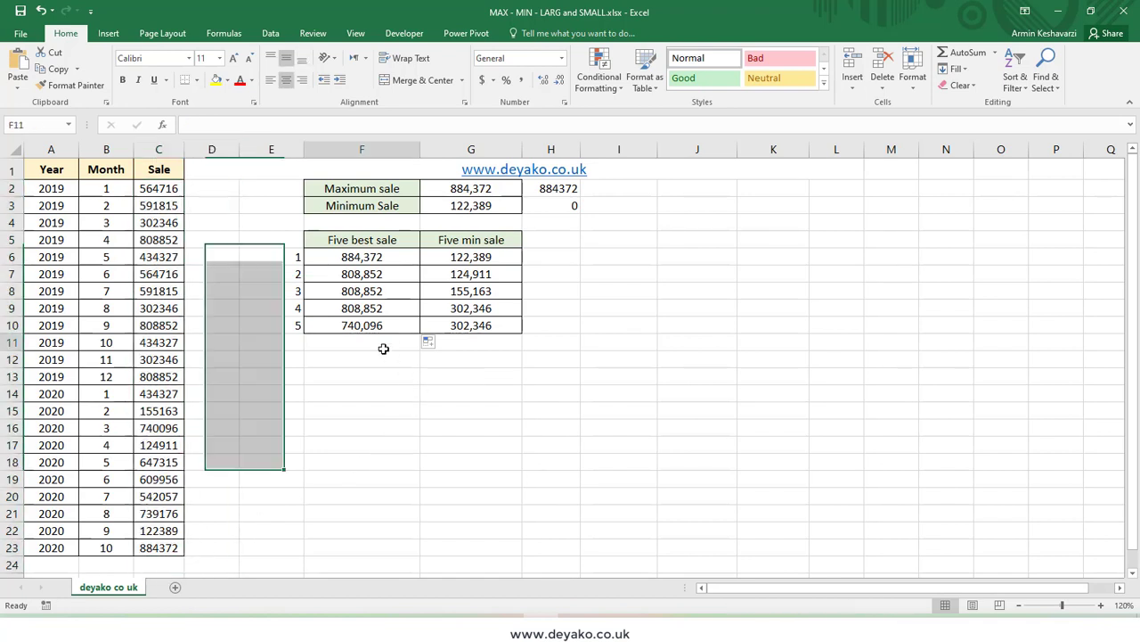
- Enter a LARGE formula in F11 with the whole sales column C:C as the array and 22 as K
type("=larg")
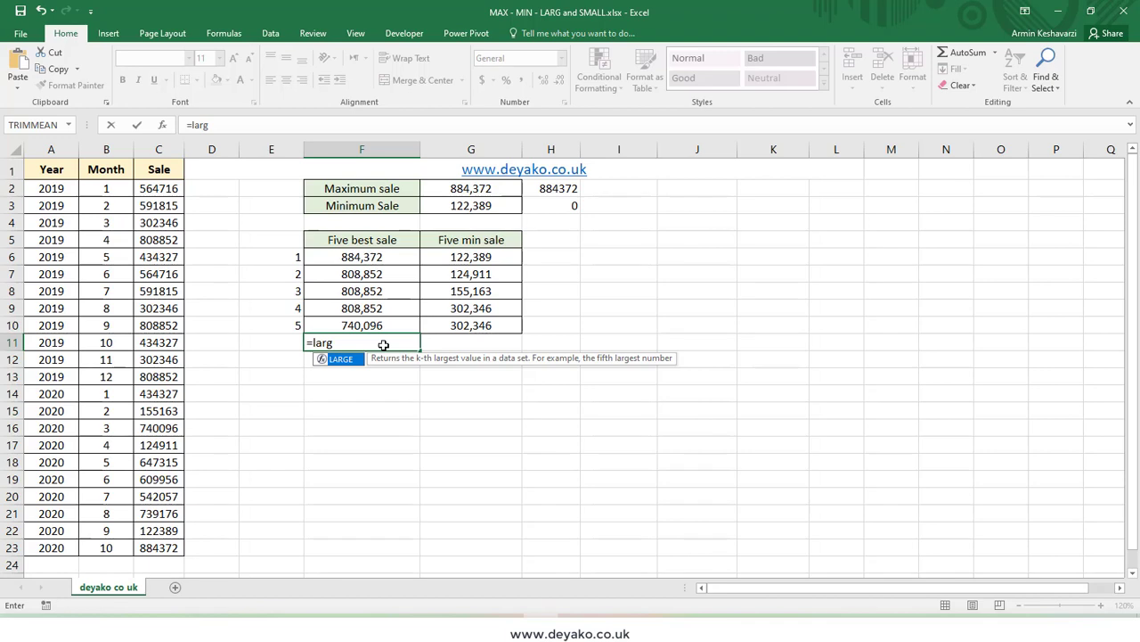
key("Tab")
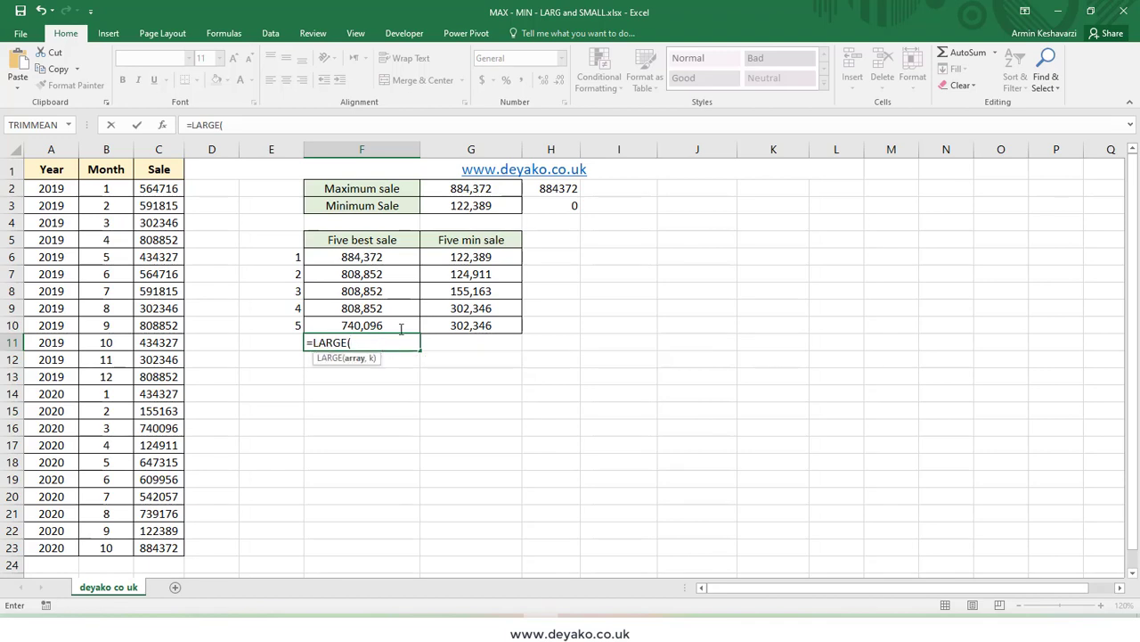
left_click(149, 150)
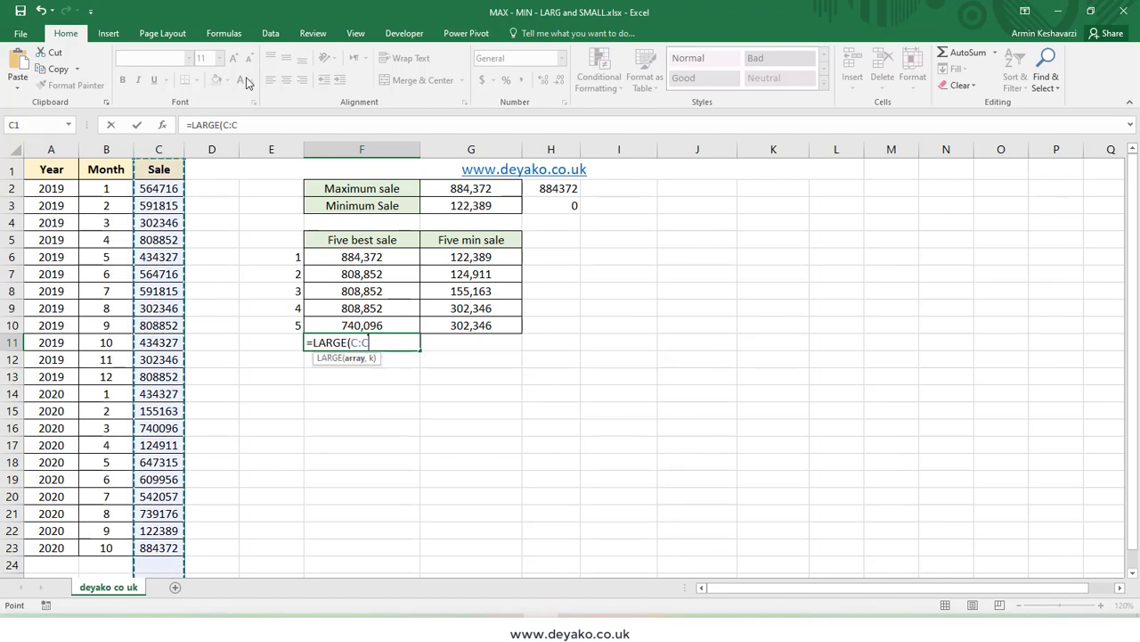
left_click(262, 121)
type(",")
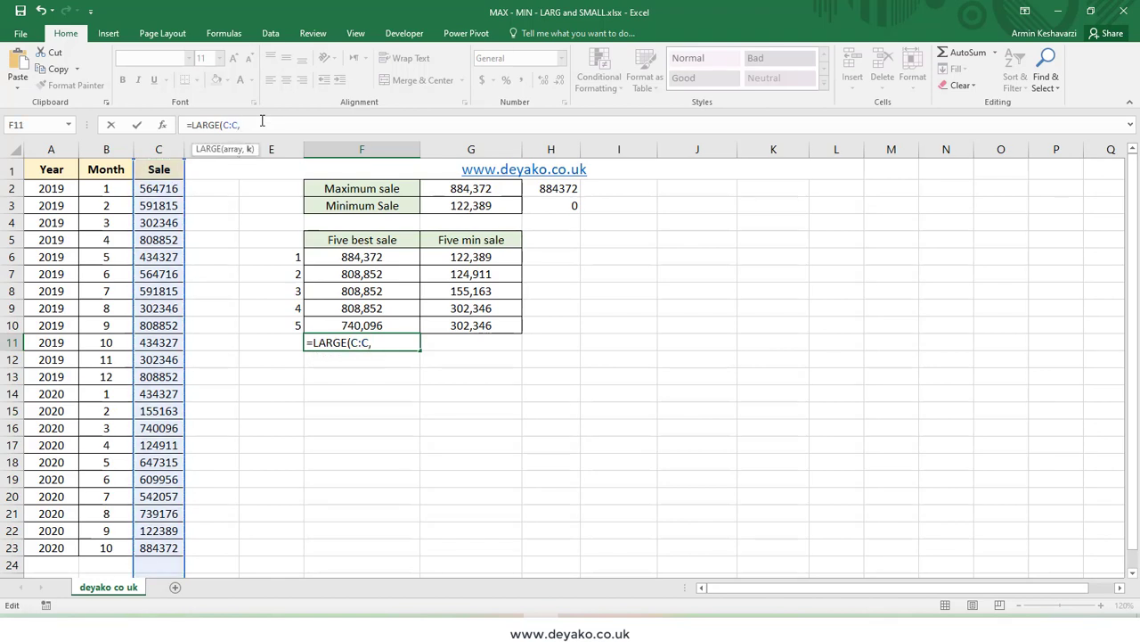
type("22")
left_click(262, 124)
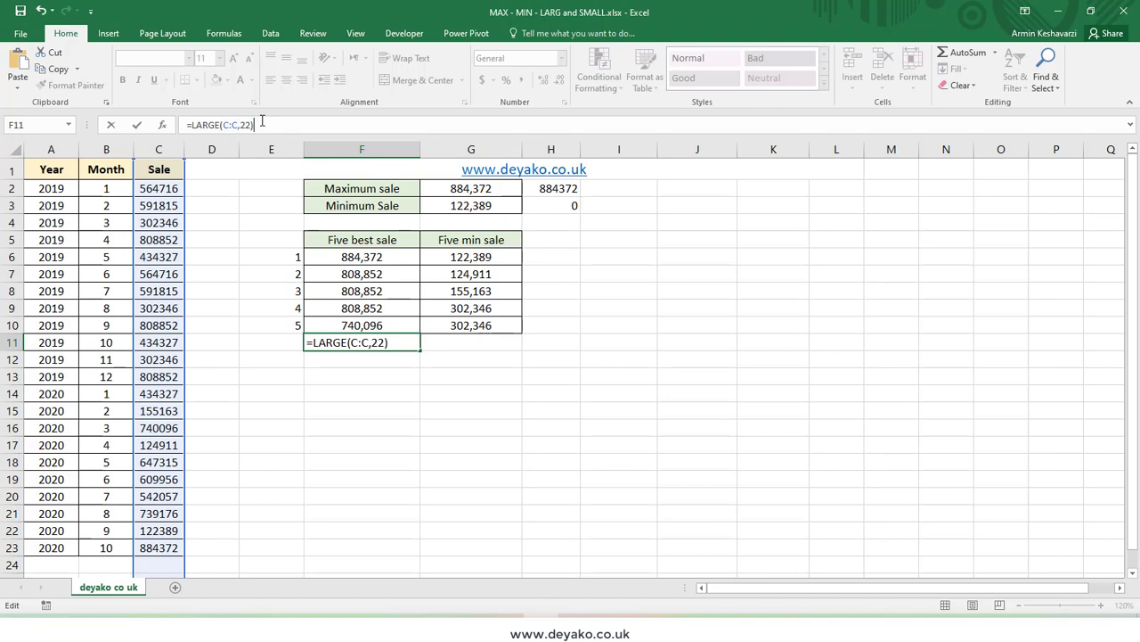
key("Return")
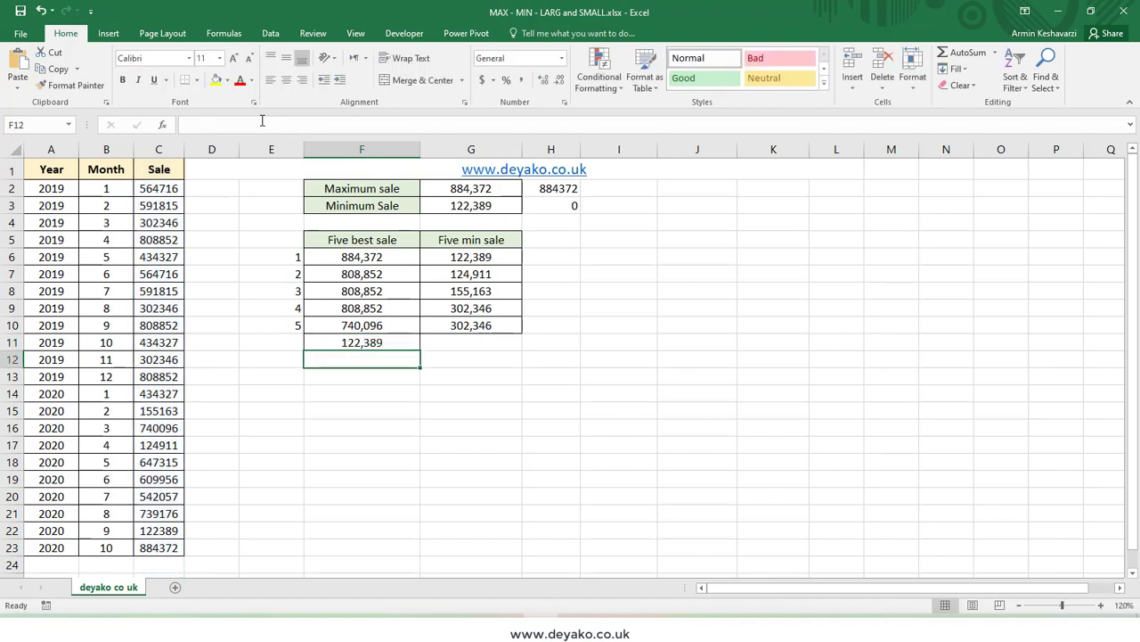
- Compare the LARGE formula in F11 with the MIN formula in G3 and the entries in the sales column
left_click(393, 342)
left_click(452, 205)
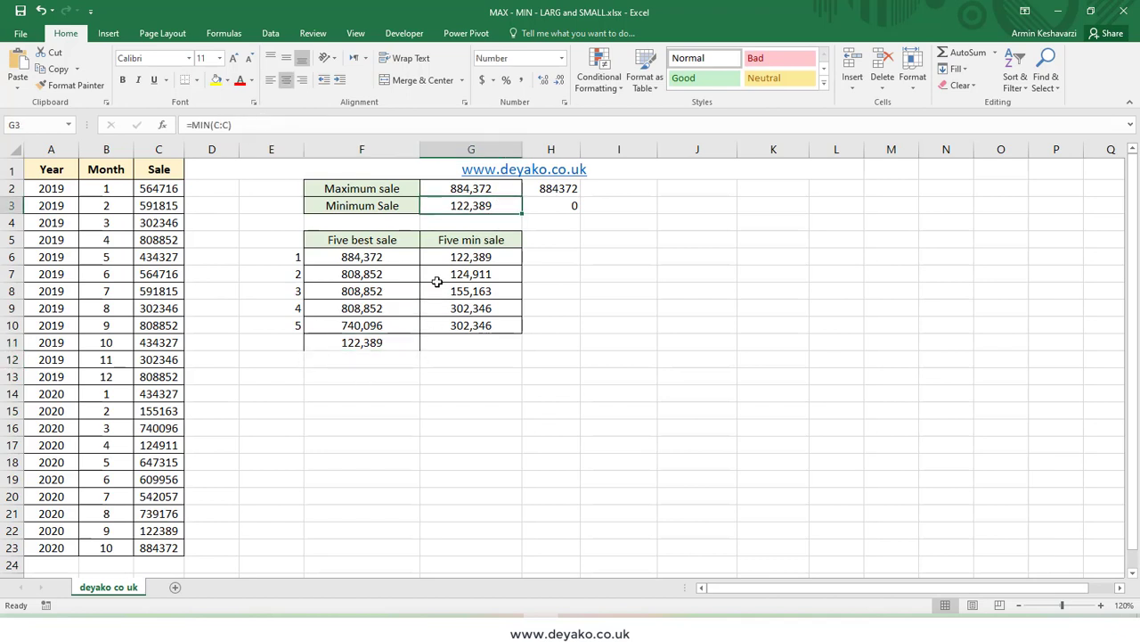
left_click(337, 343)
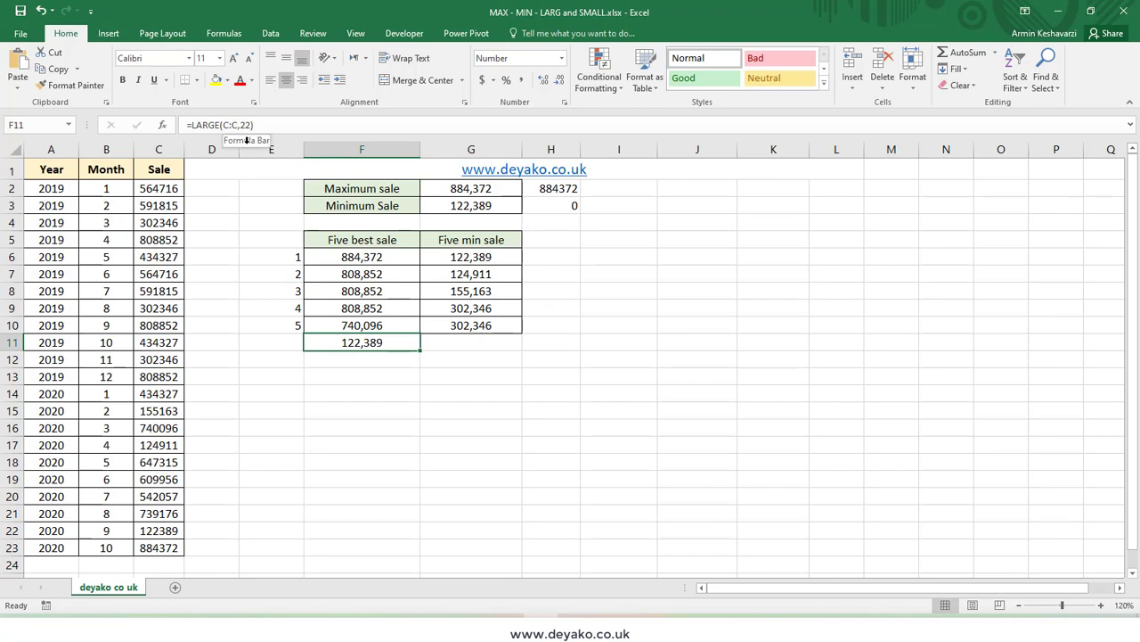
left_click(159, 167)
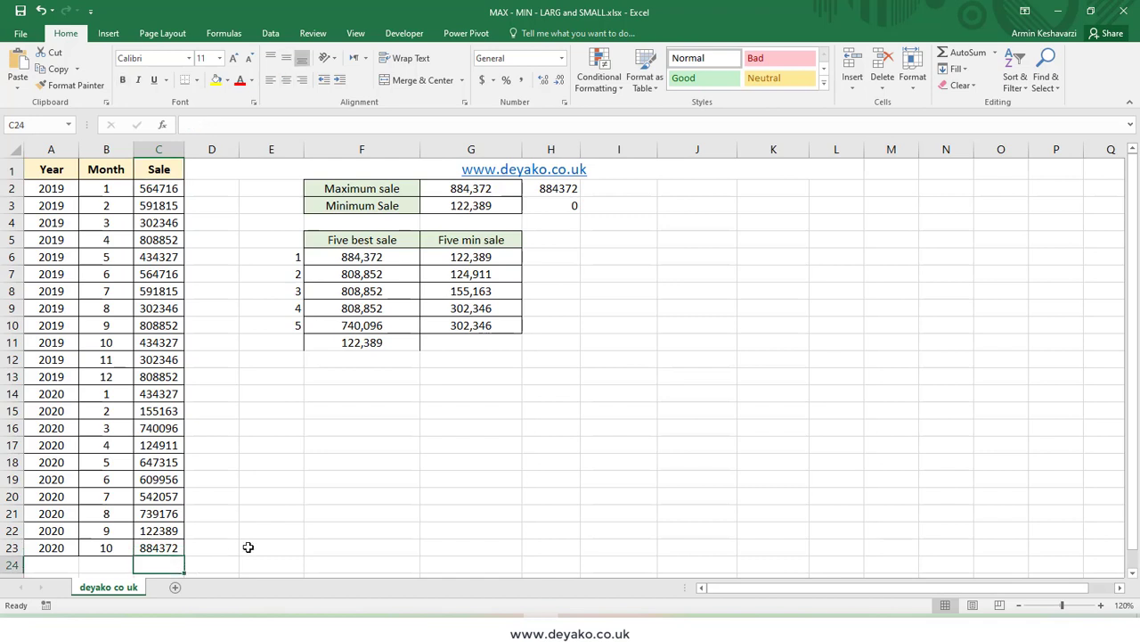
left_click(389, 342)
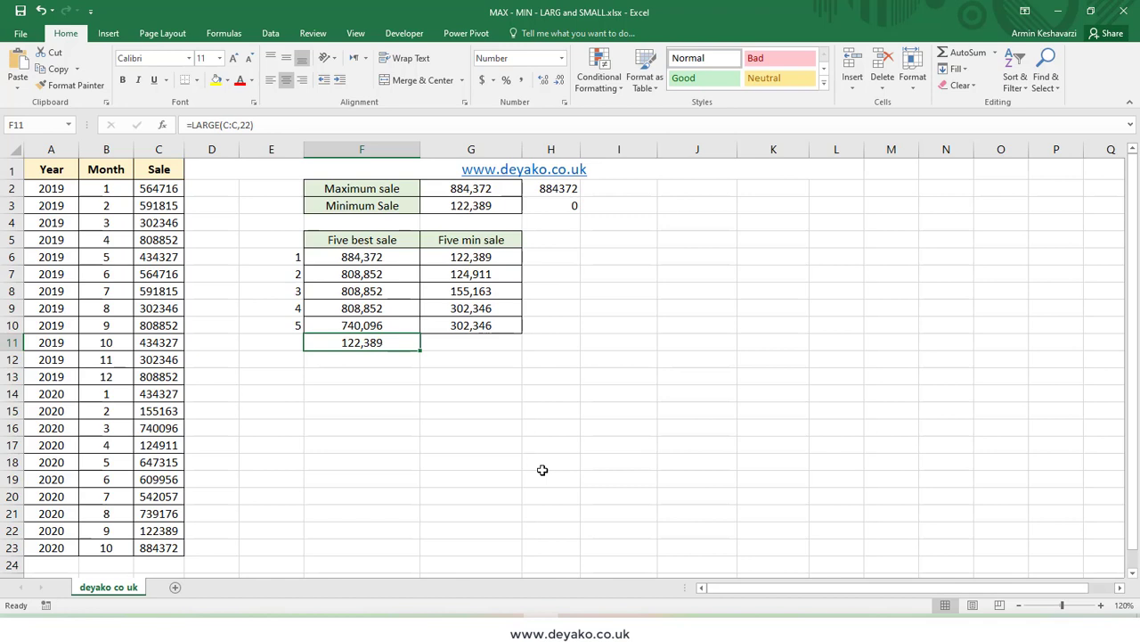
- Start a new SMALL formula in G6 with C:C as its array and open its function arguments
key("Up")
key("Up")
key("Up")
key("Up")
key("Up")
key("Right")
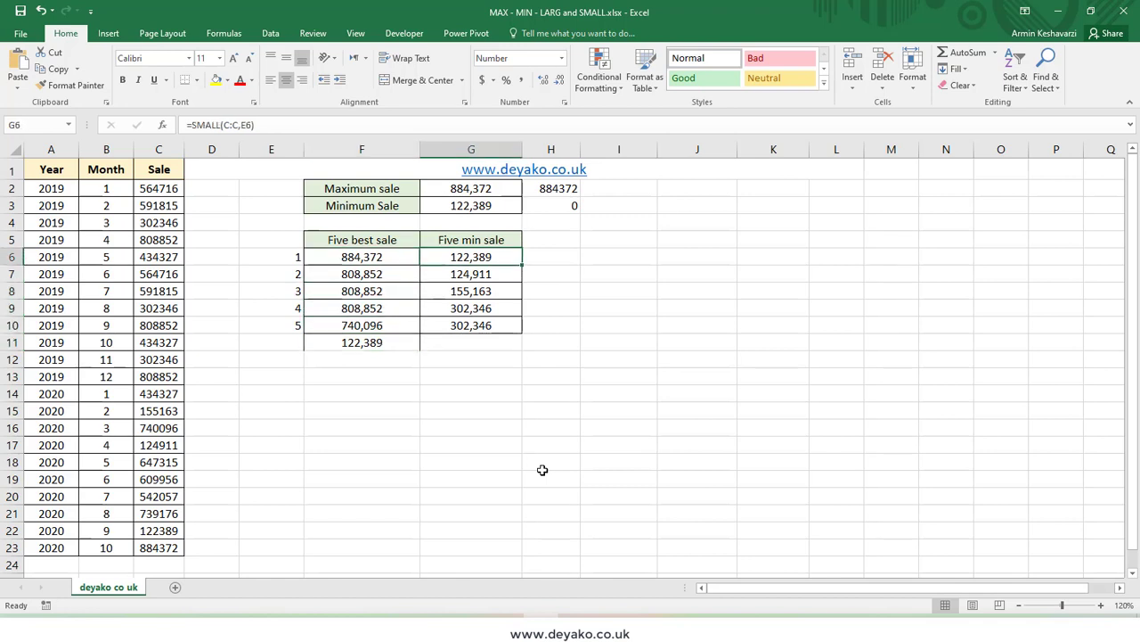
type("=small")
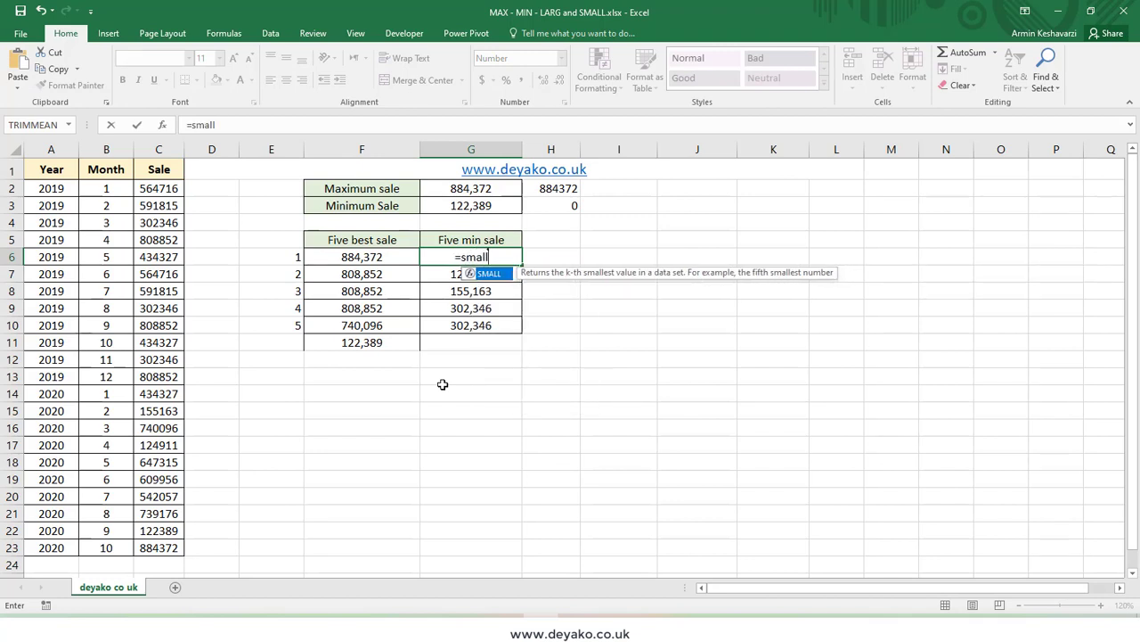
key("Tab")
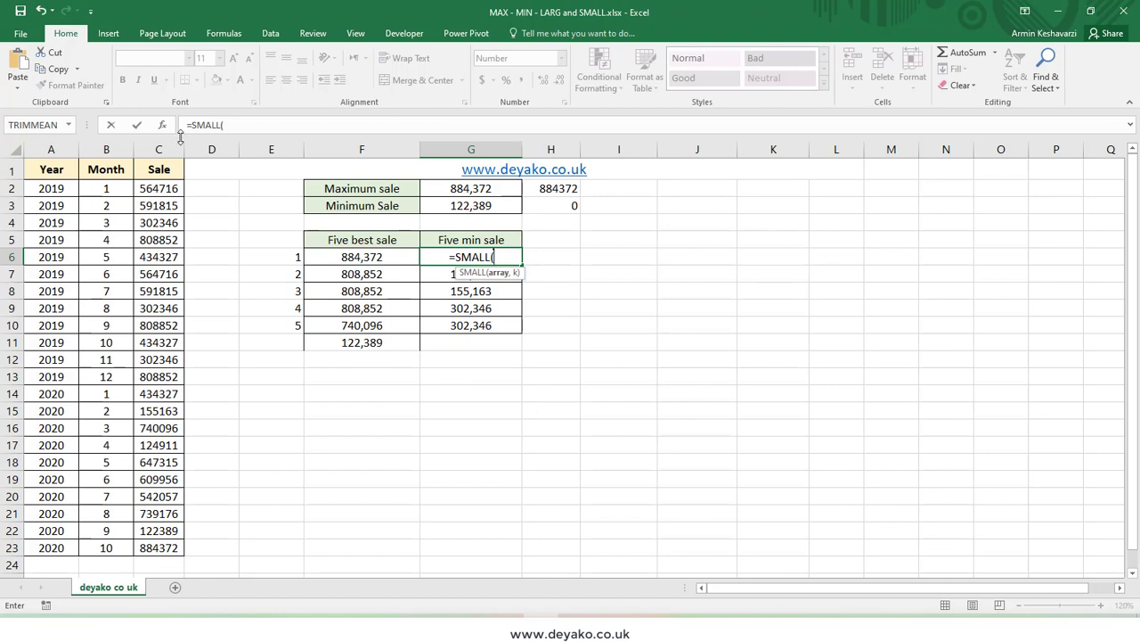
left_click(149, 149)
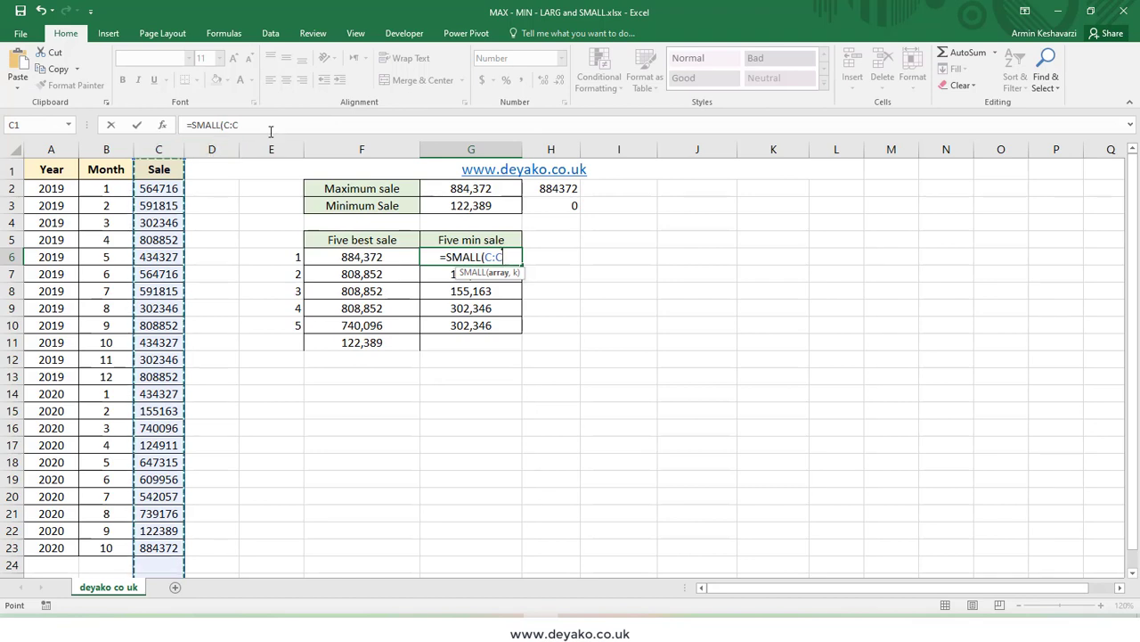
type(")")
left_click(163, 125)
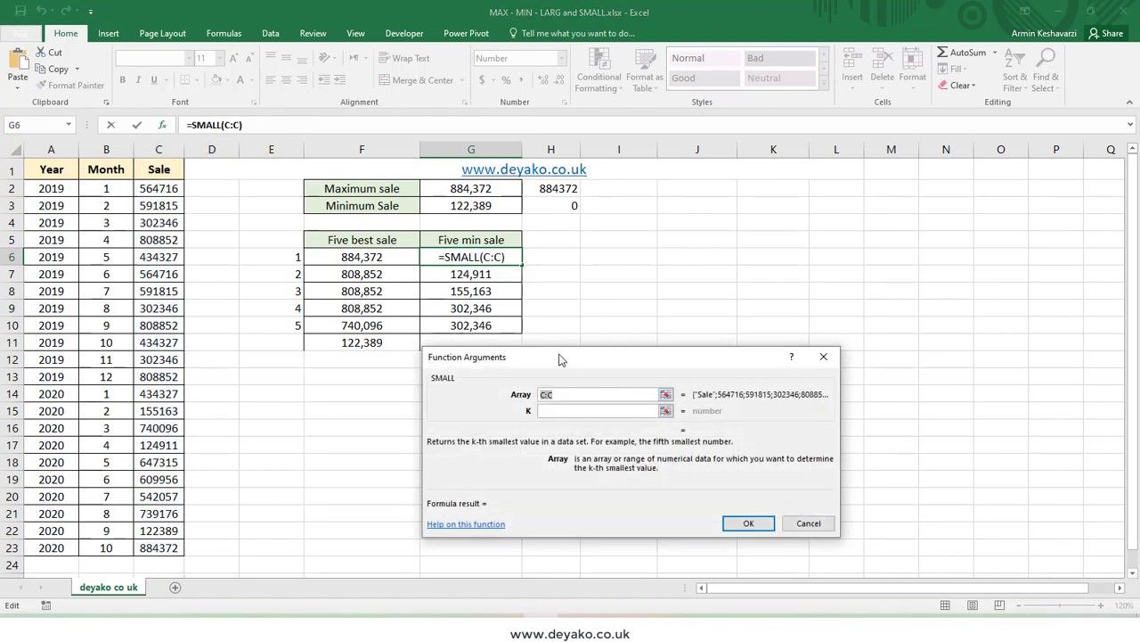
- Try 1 and 2 in turn as the SMALL function's K argument, clearing each value
left_click(573, 410)
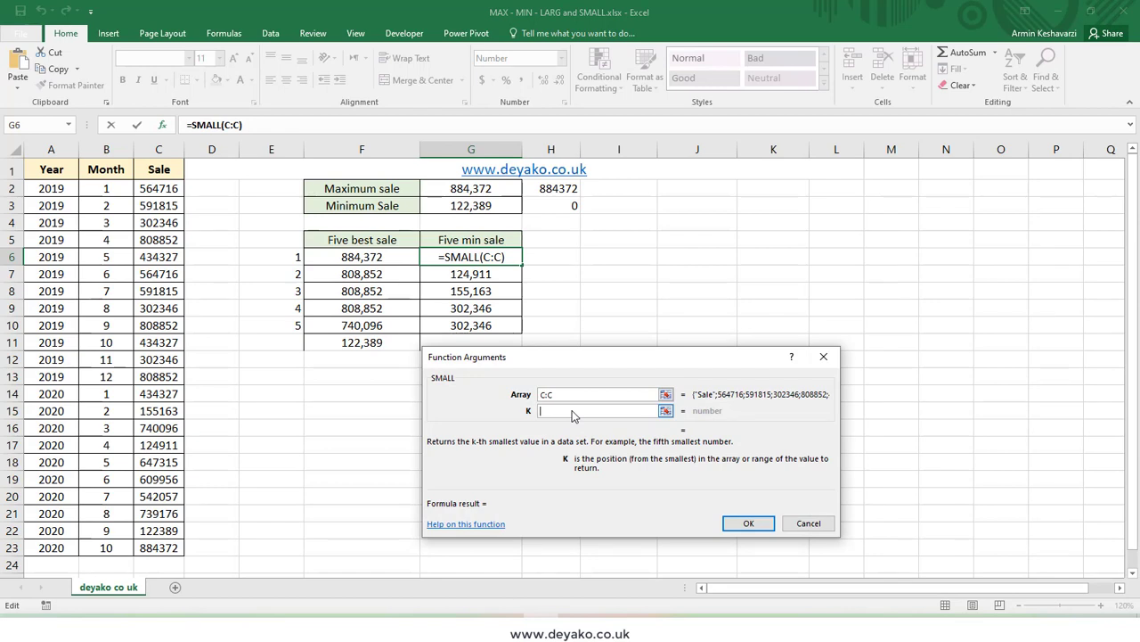
type("1")
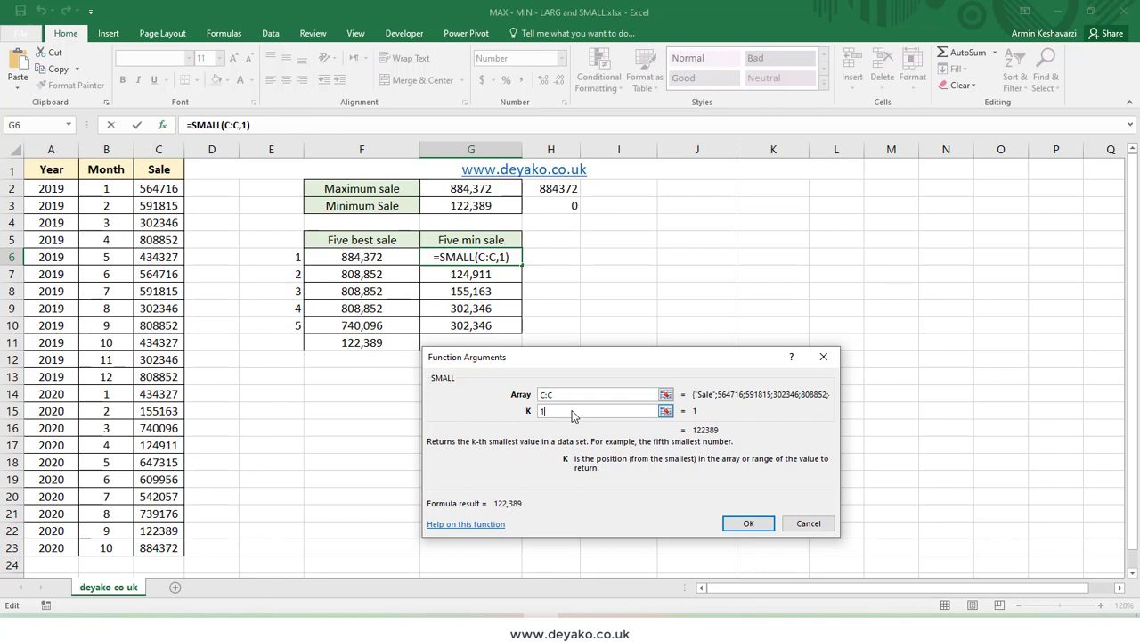
key("BackSpace")
type("2")
key("BackSpace")
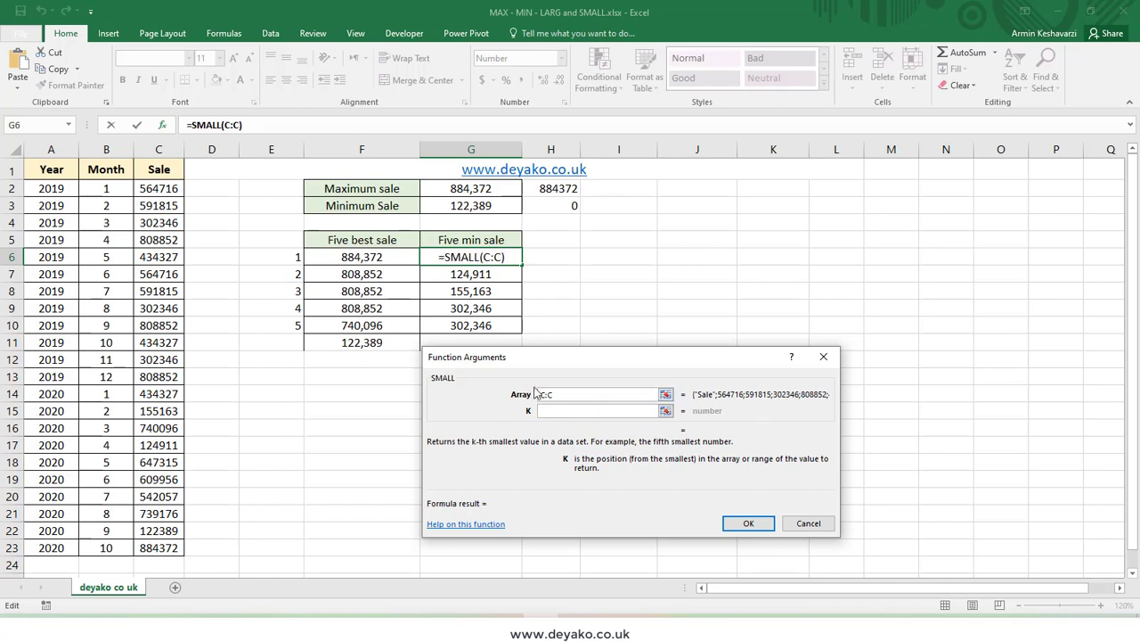
- Complete the SMALL formula in G6 with E6 as the K argument and fill it down to G10
left_click(287, 253)
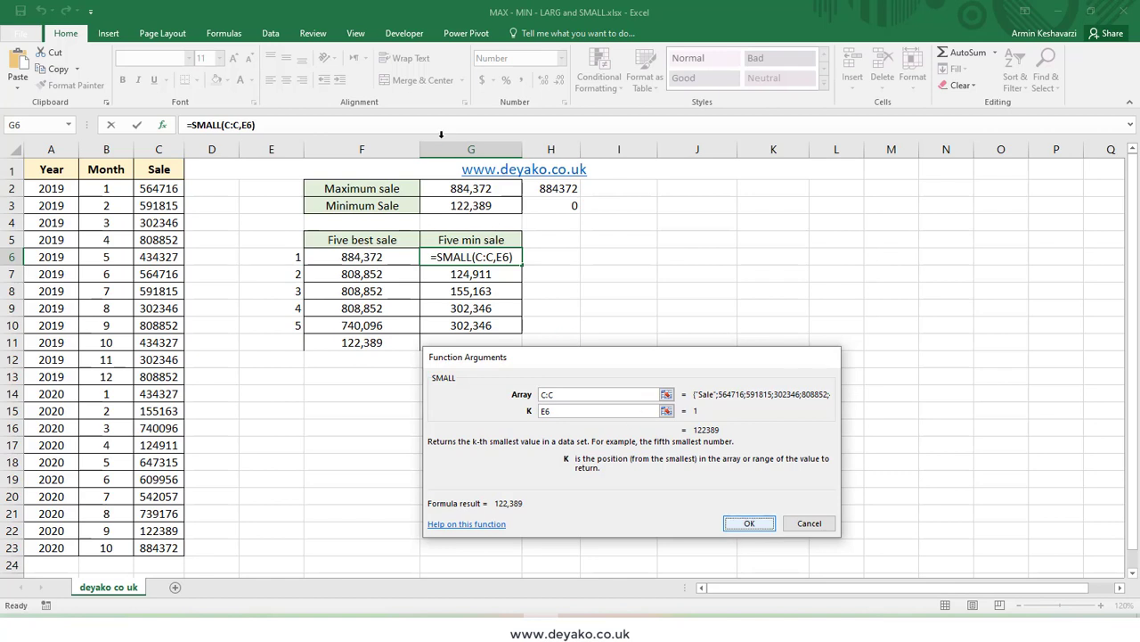
left_click(748, 524)
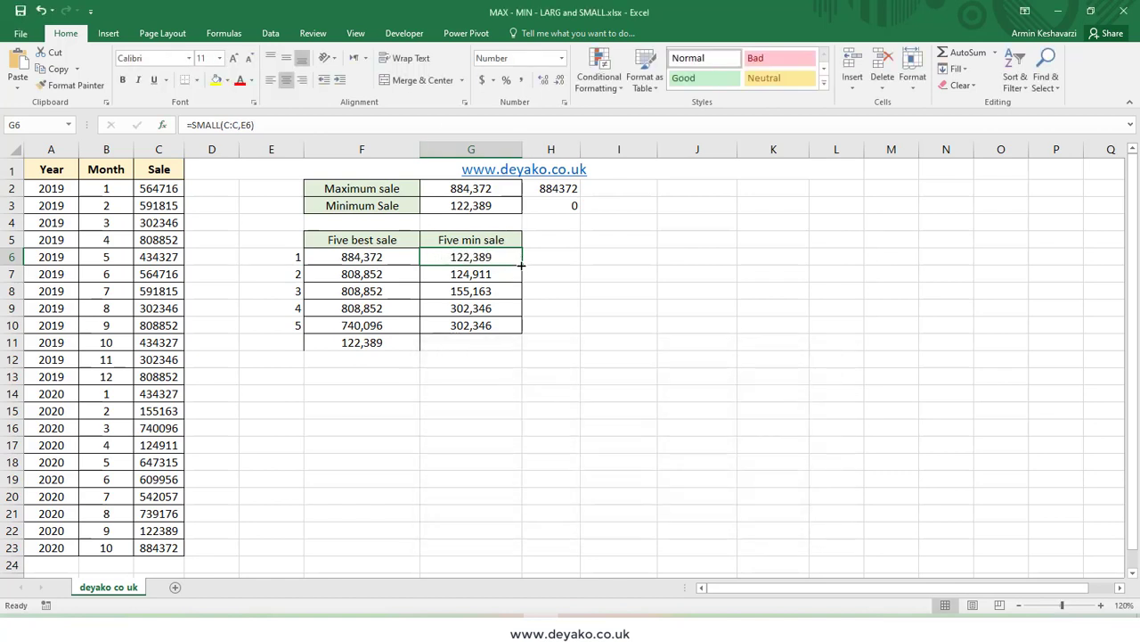
left_click_drag(522, 266, 516, 342)
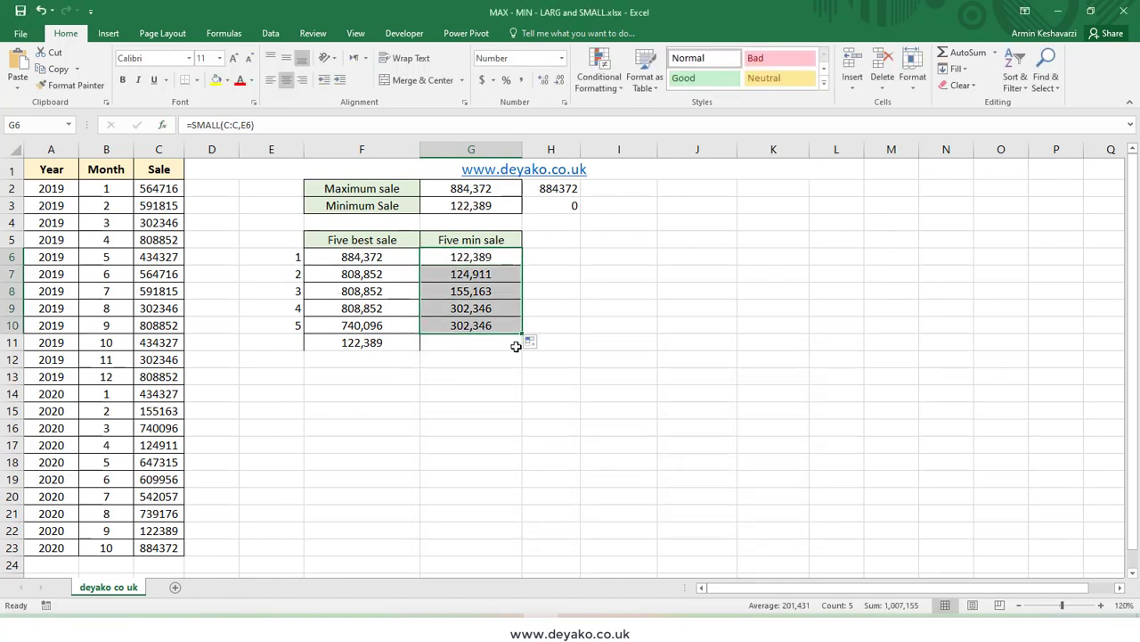
- Enter =SMALL(C:C,22) in G11 and compare it with the LARGE formula in F11
left_click(456, 344)
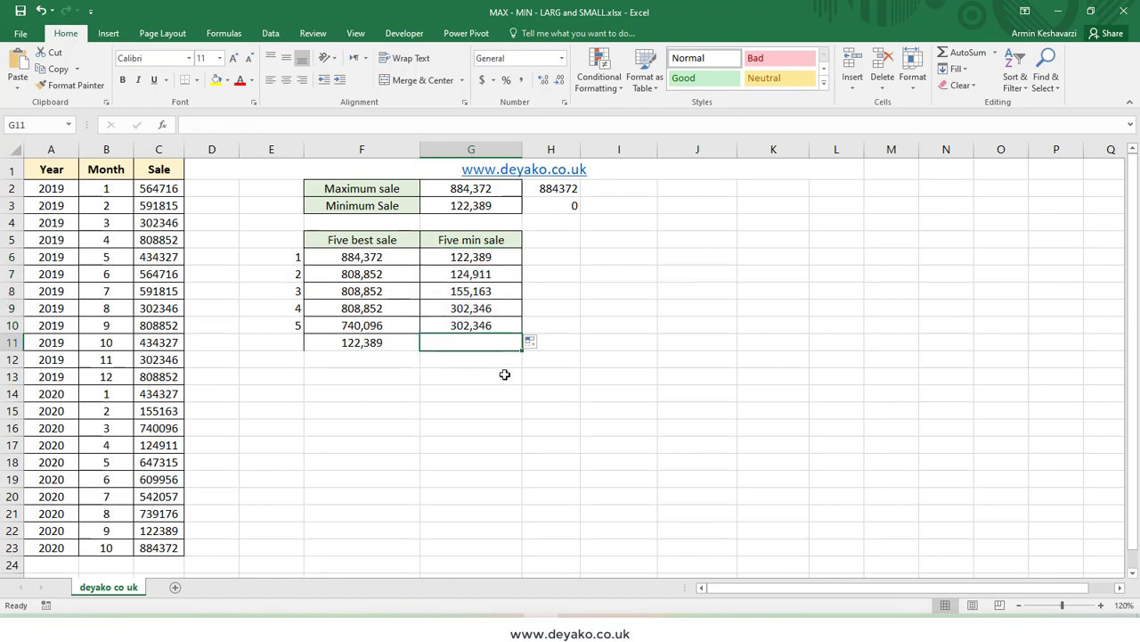
type("=small(")
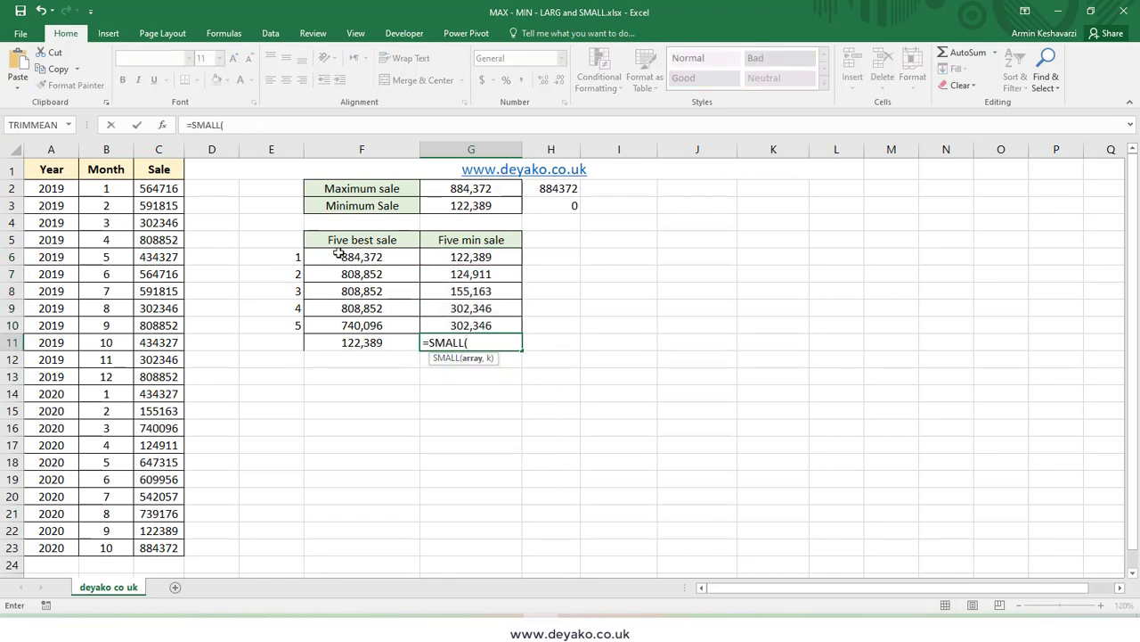
left_click(148, 151)
type(",")
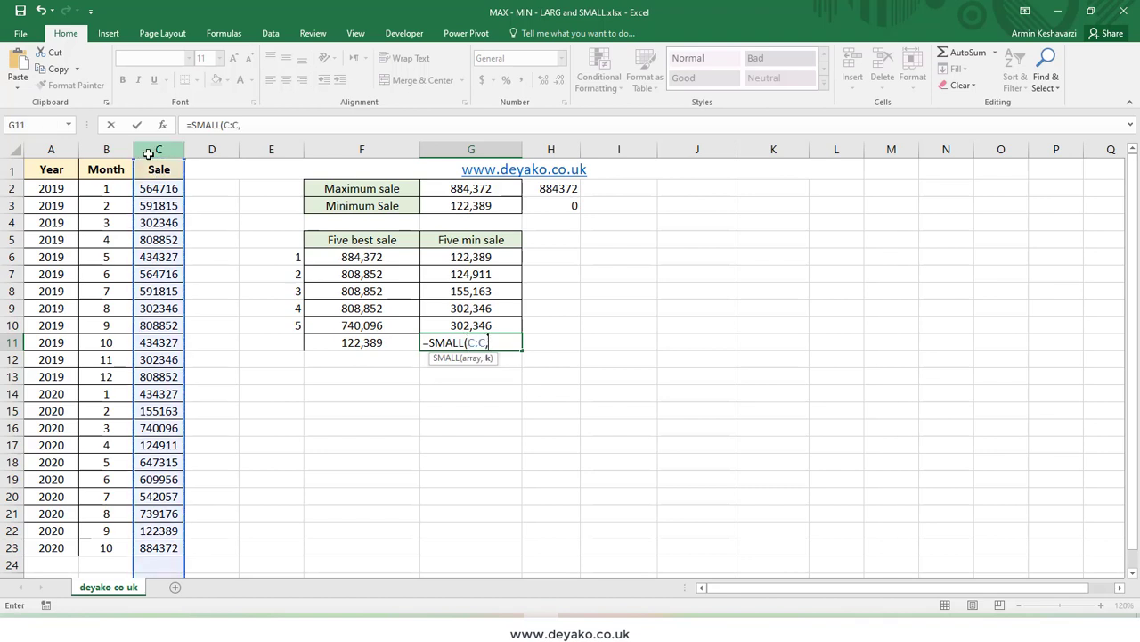
type("22)")
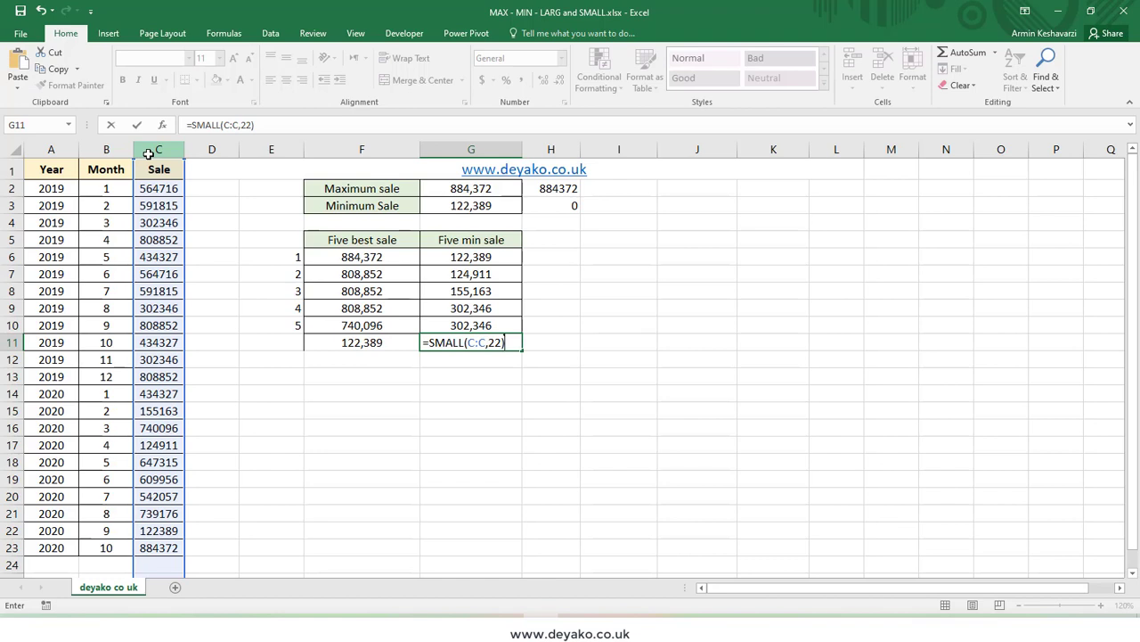
key("Return")
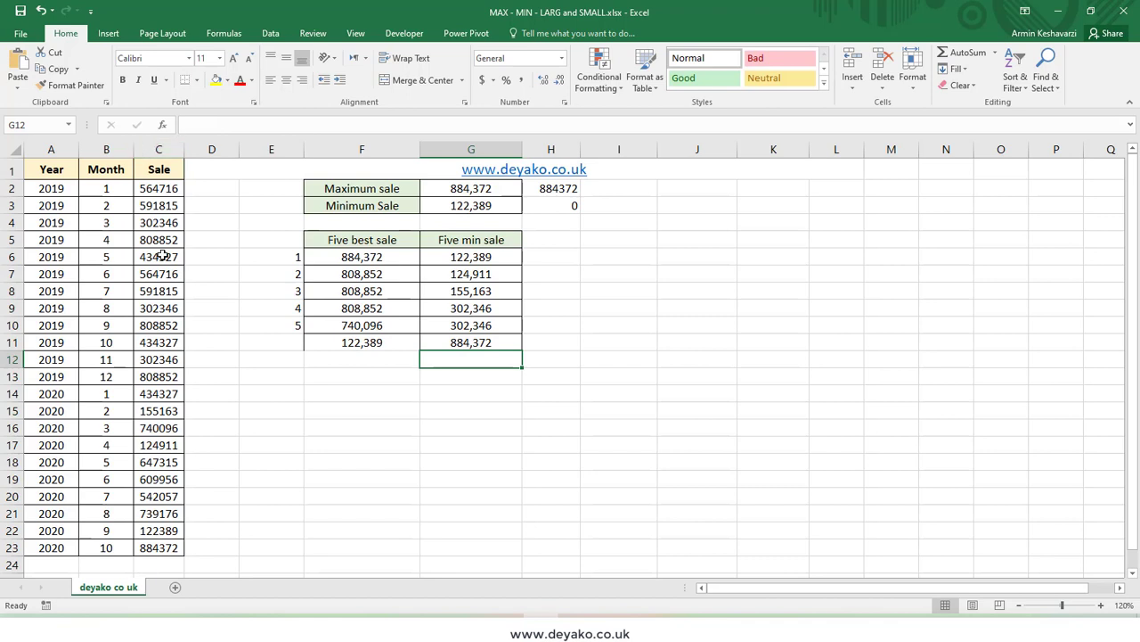
left_click(519, 341)
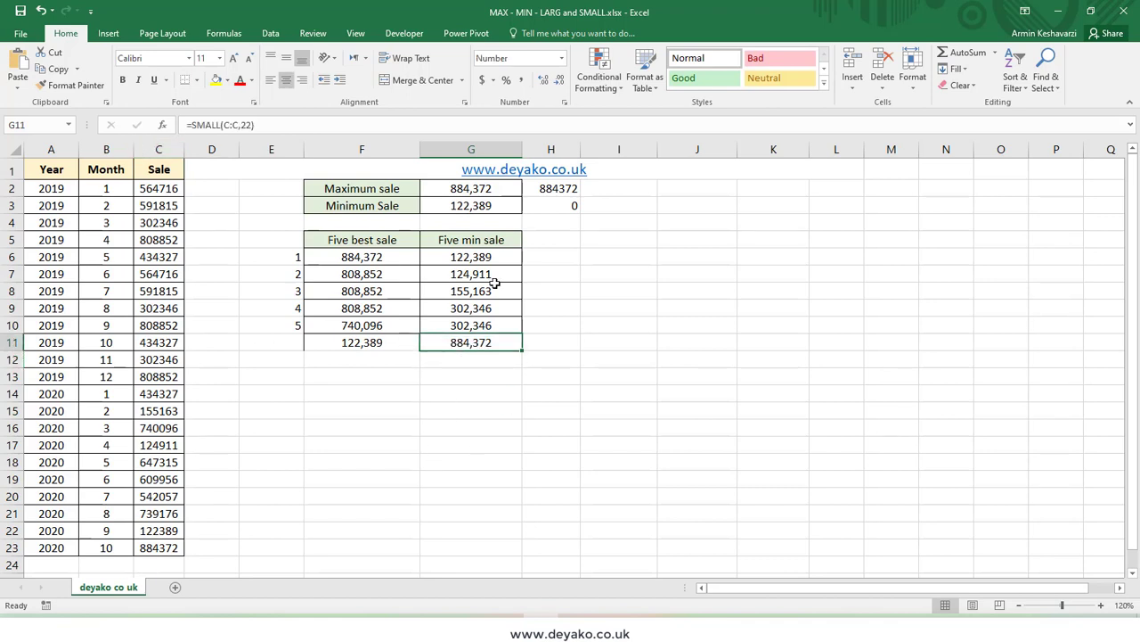
left_click_drag(400, 349, 469, 344)
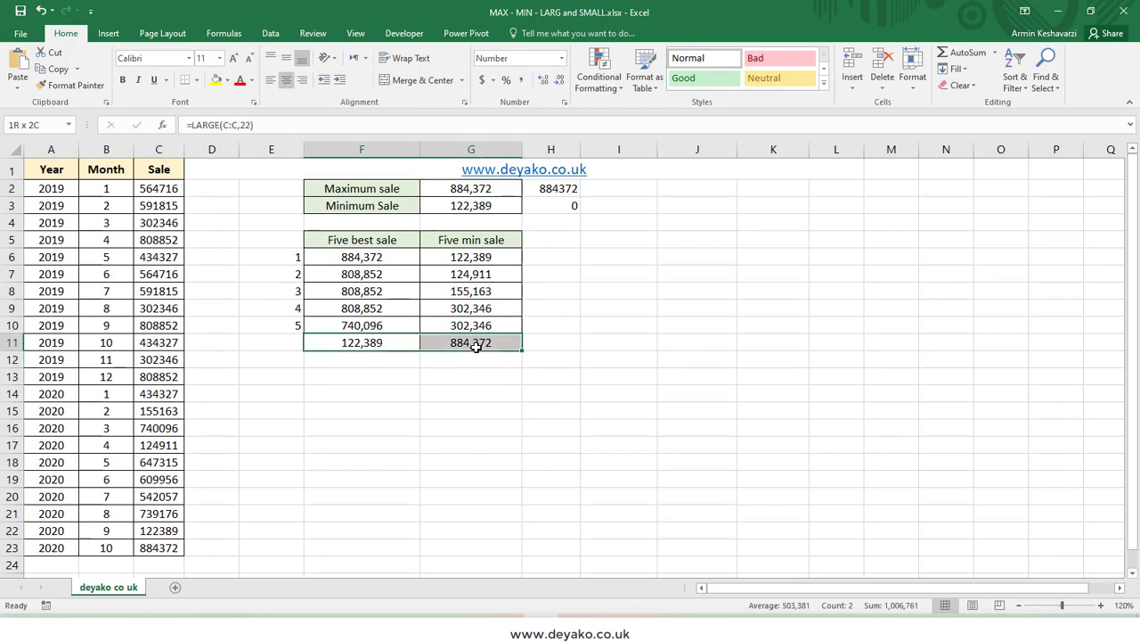
- Write a MAXIFS formula in I7 with C:C as the max range, A:A as the criteria range and 2019 as its criterion
left_click(619, 273)
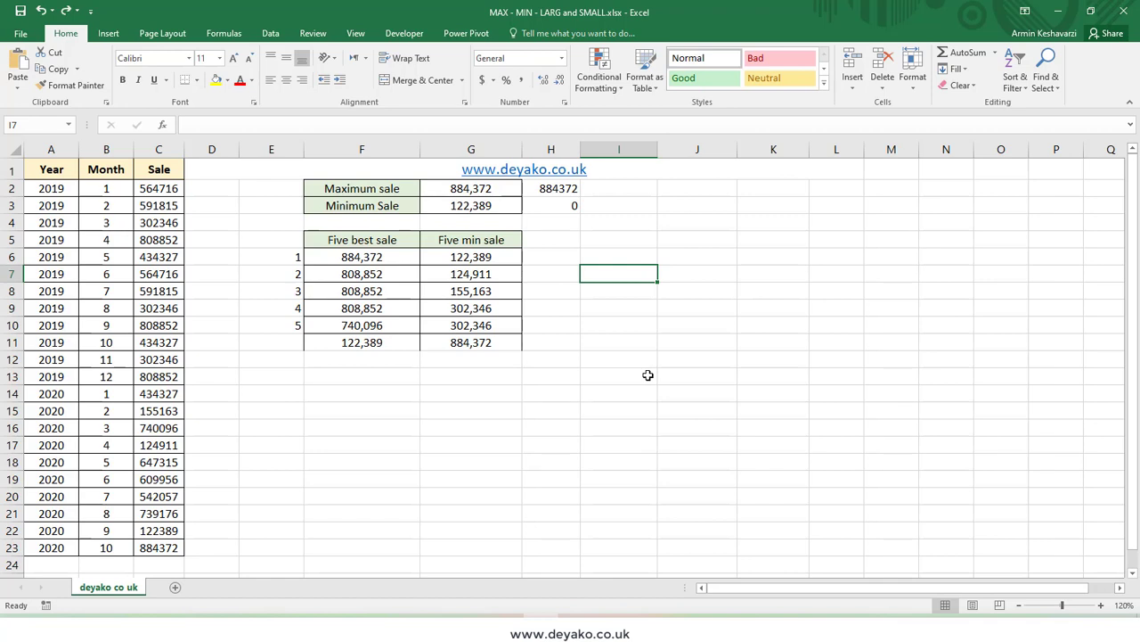
type("=")
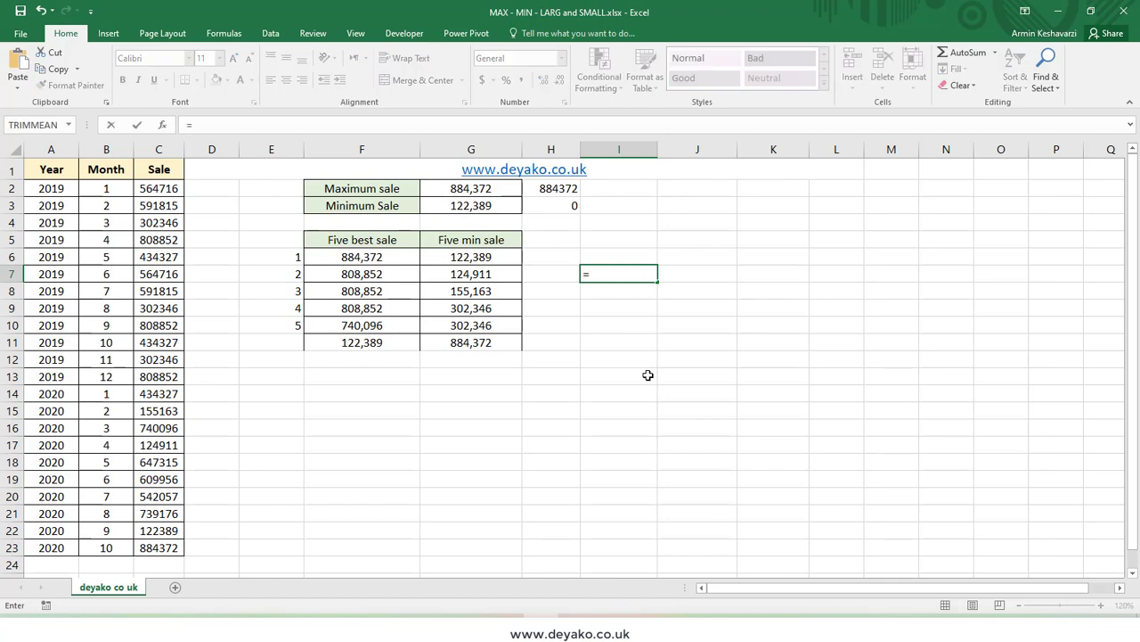
type("maxifs")
type("(")
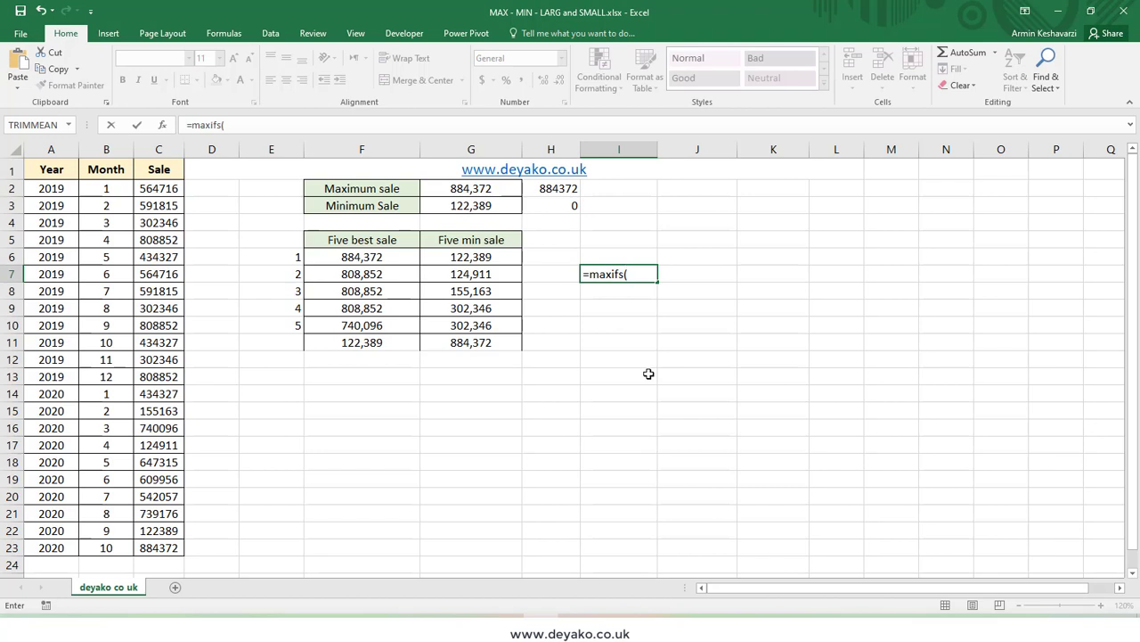
type("C:C")
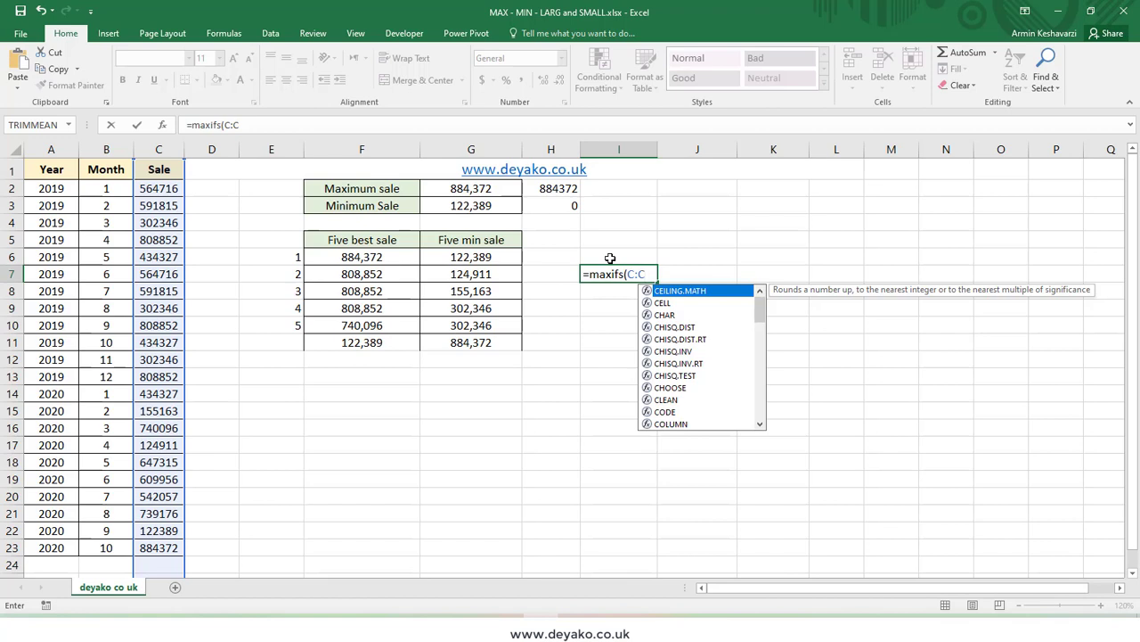
type(",")
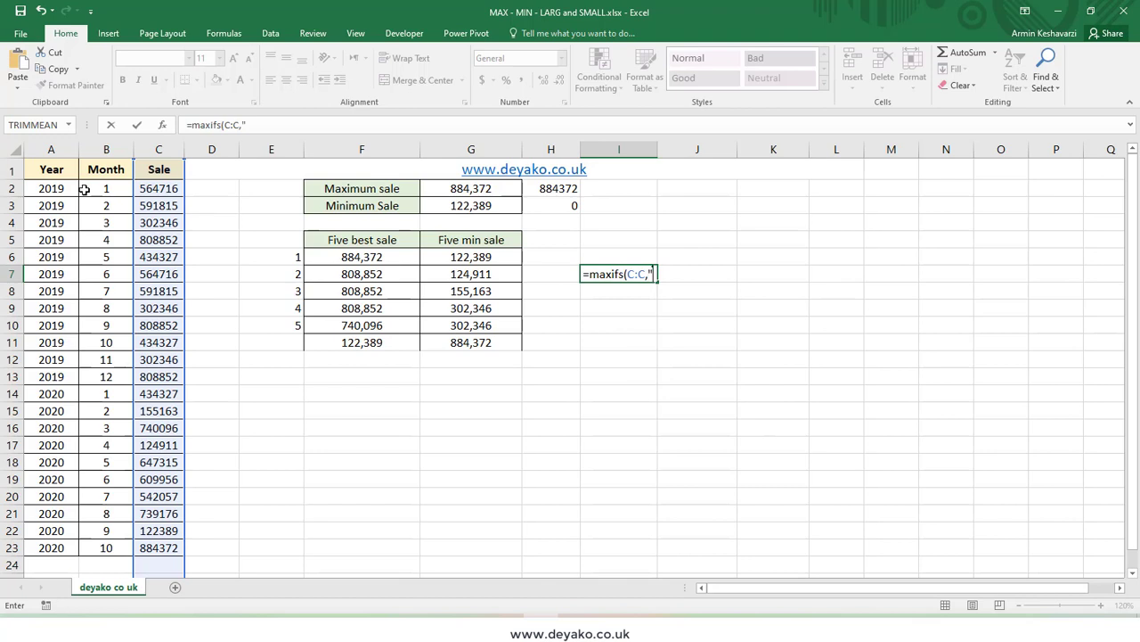
type("A:A,")
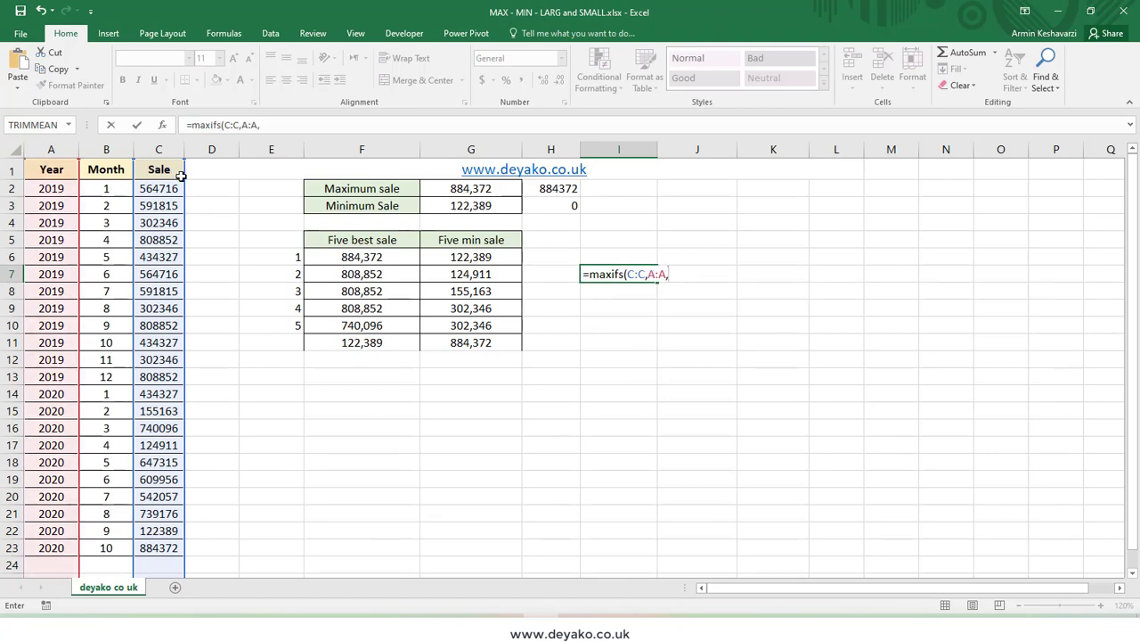
type("2019)")
- Add a second criteria pair, B:B with criterion 1, to the MAXIFS formula in I7 and enter it
left_click(285, 125)
type(",")
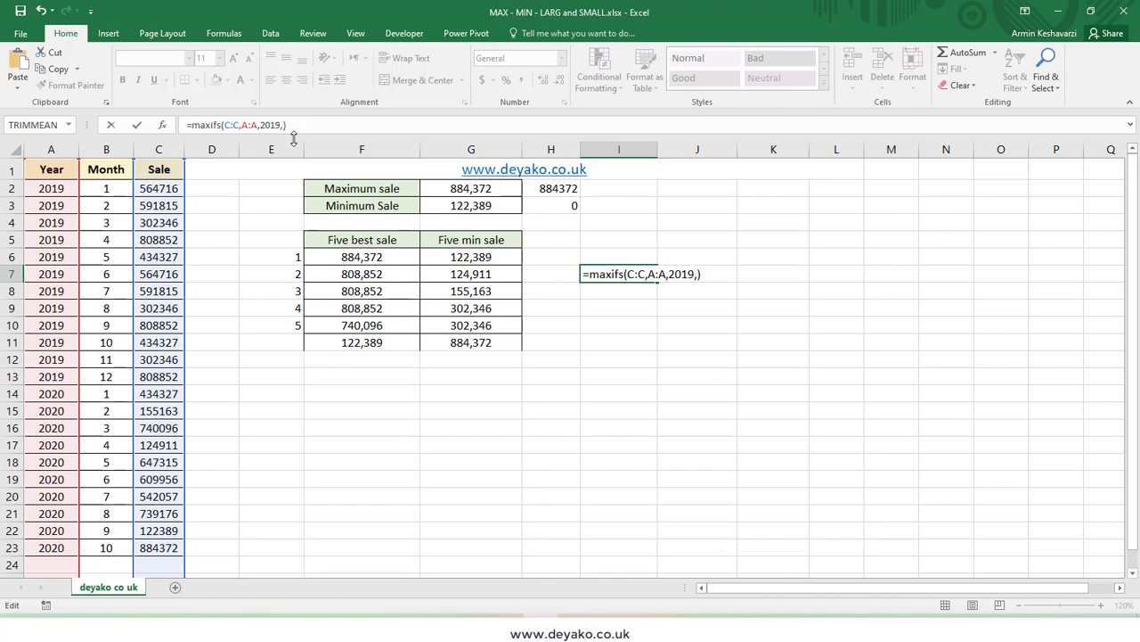
type("B:B")
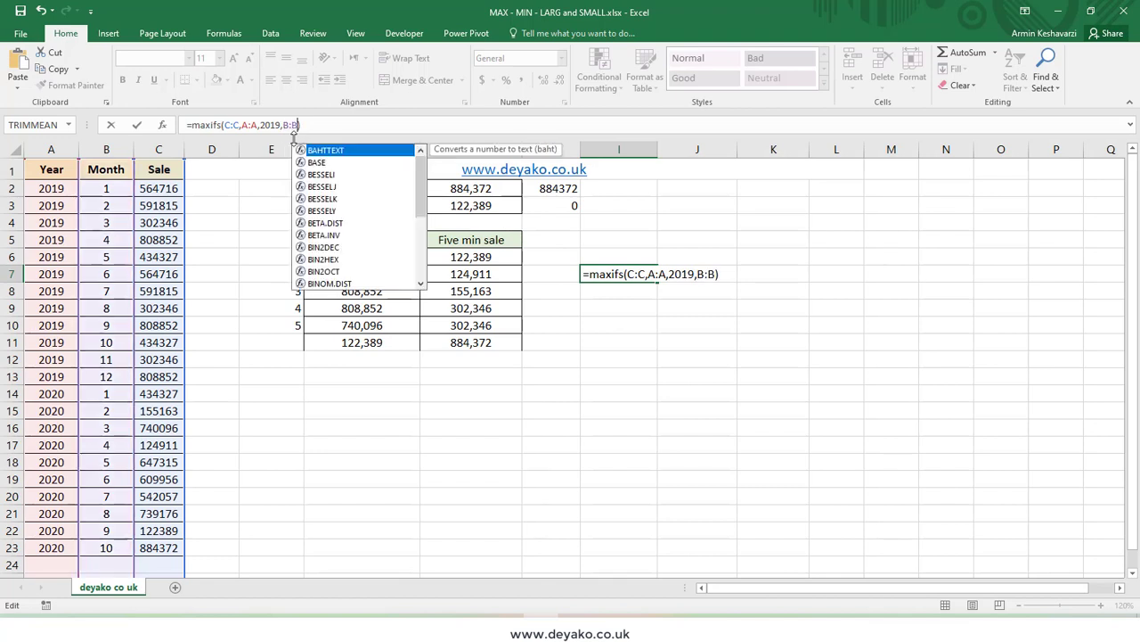
type(",")
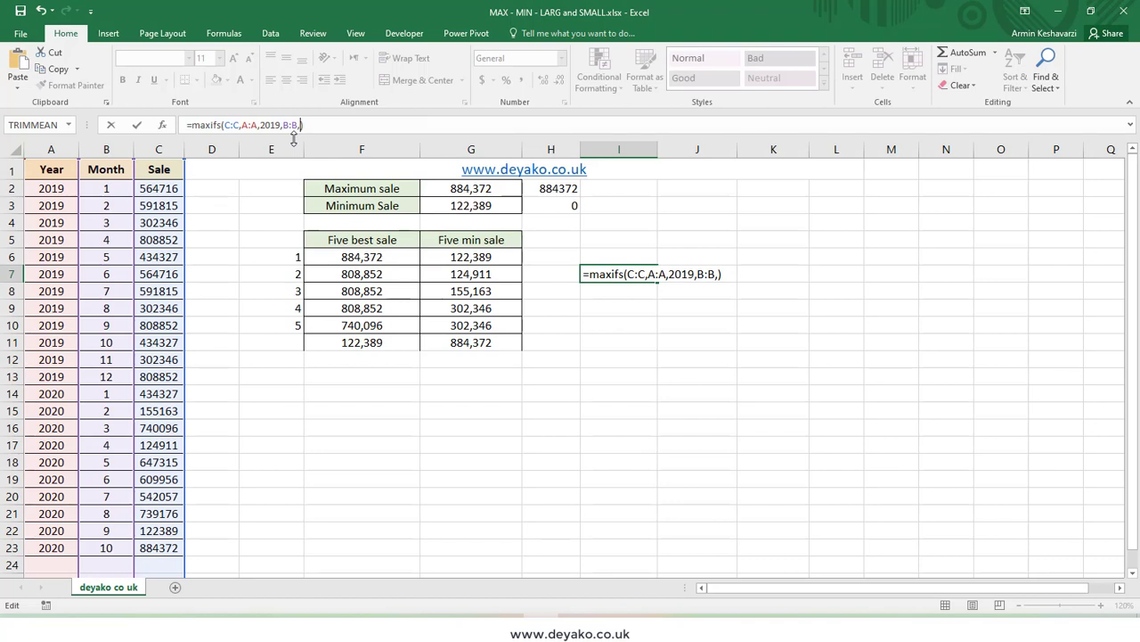
type("1")
key("Return")
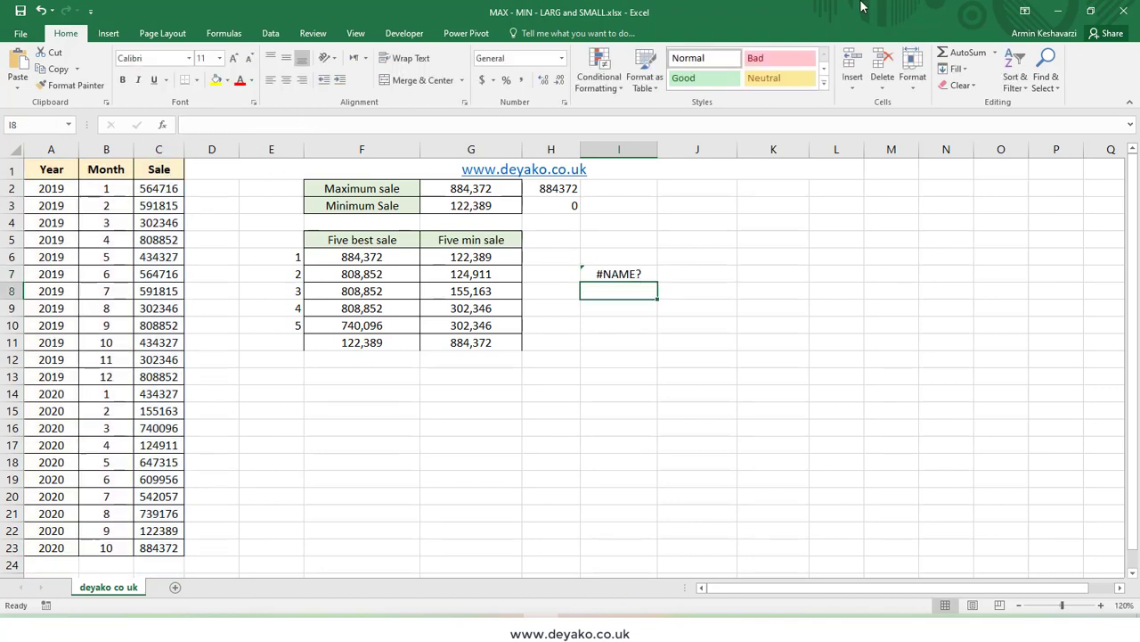
- Change the function in the I7 formula to MINIFS and highlight its arguments from 2019 onward
left_click(624, 273)
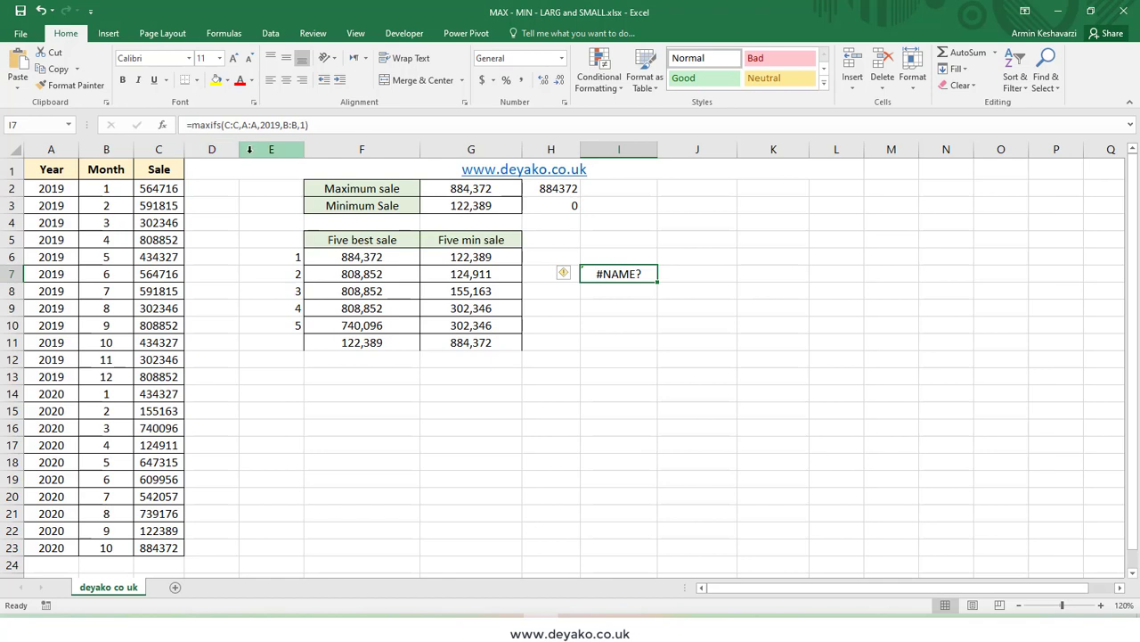
left_click(192, 125)
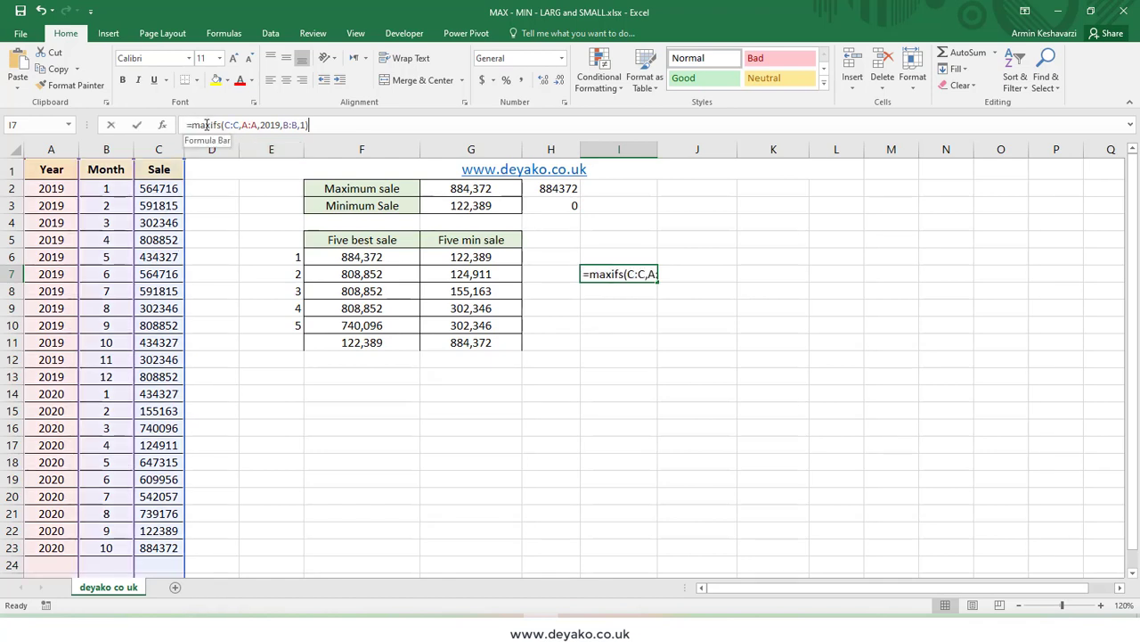
left_click_drag(192, 125, 214, 109)
type("min")
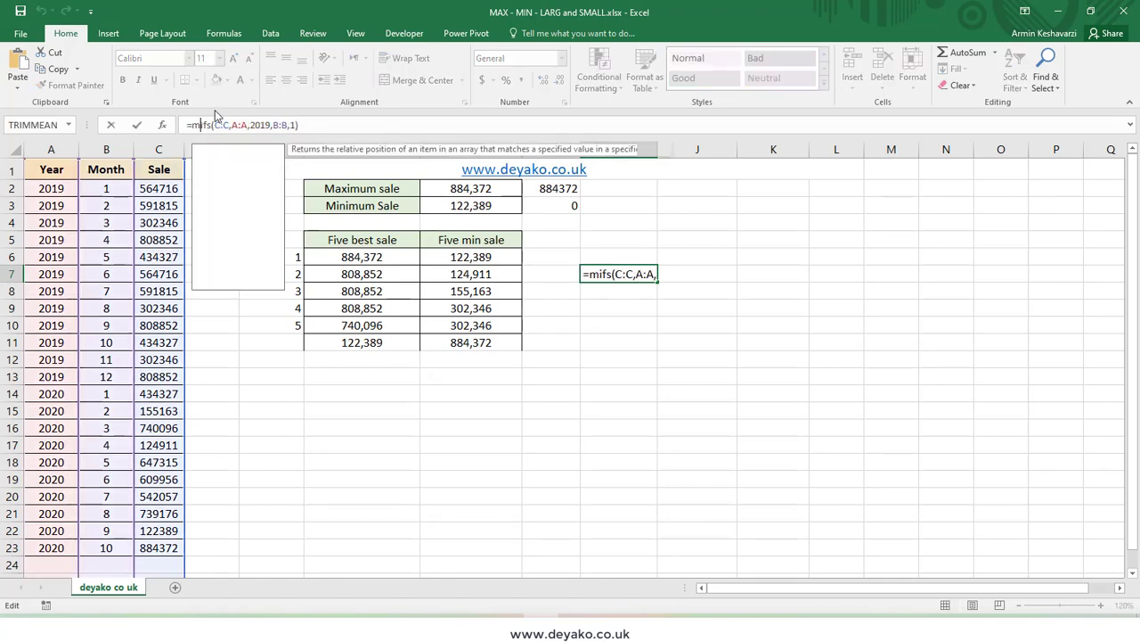
left_click(340, 119)
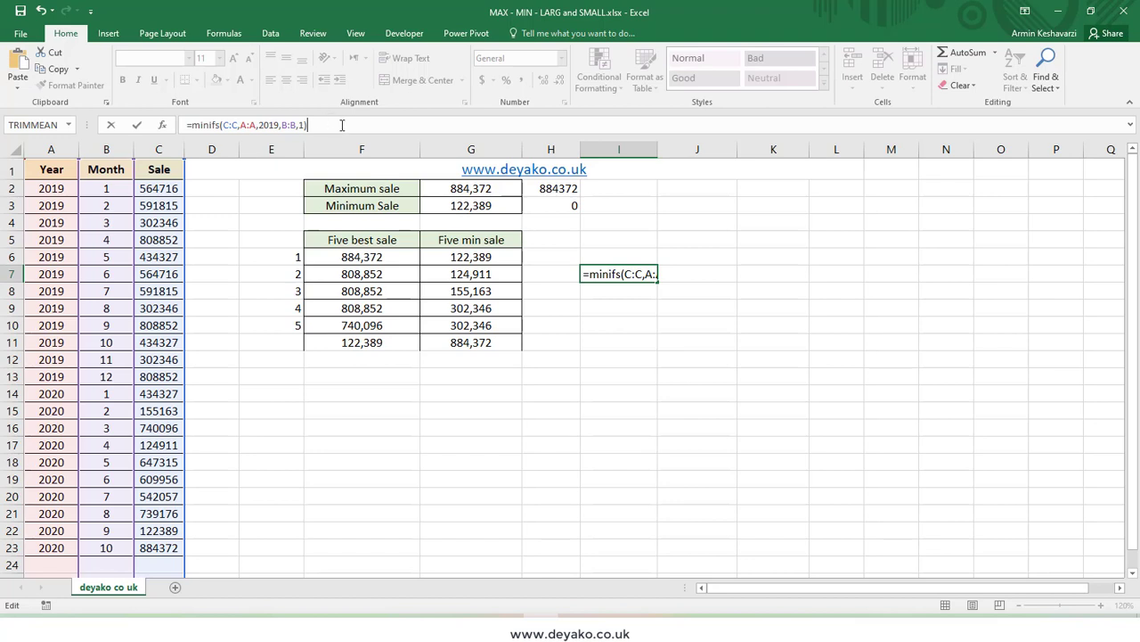
left_click_drag(261, 124, 309, 131)
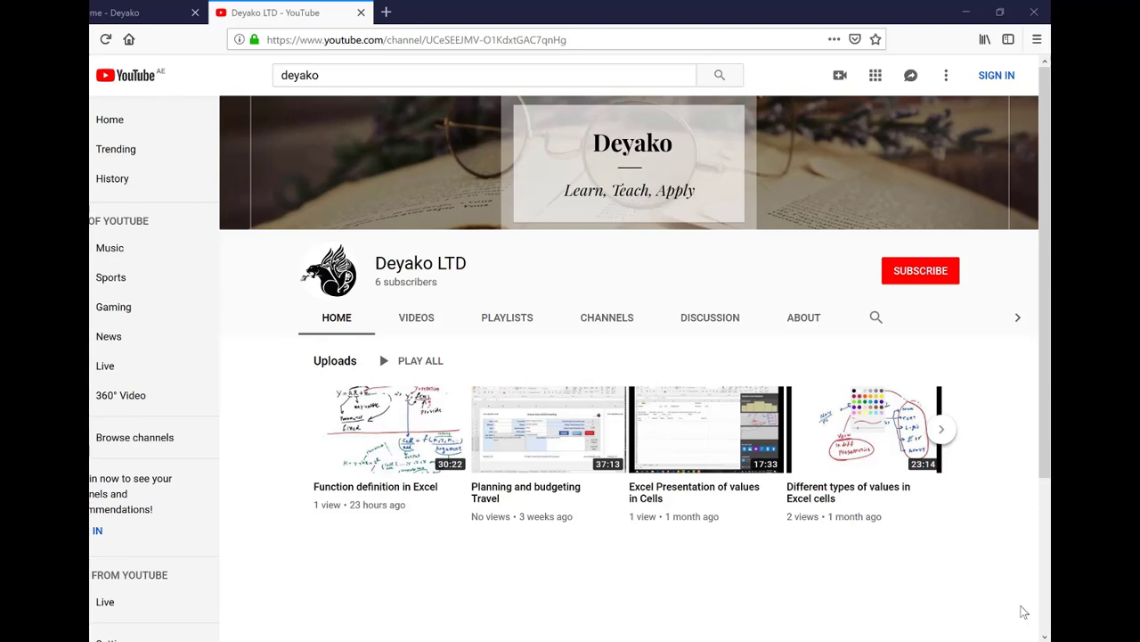
- Switch to the Deyako website in the browser and view its Shop by Category section
left_click(134, 13)
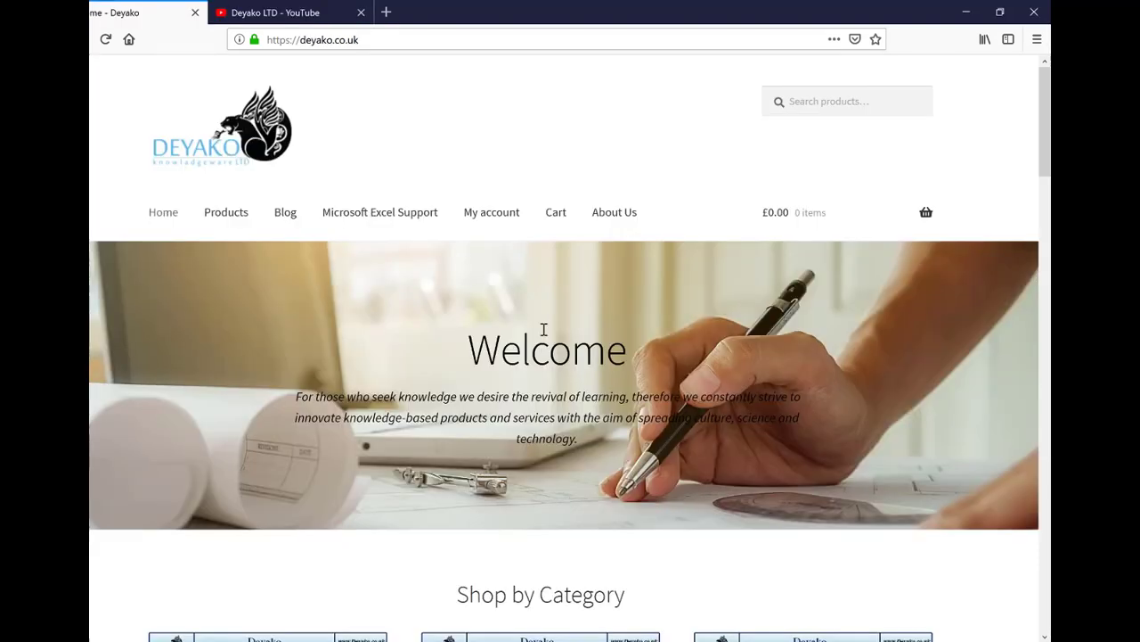
scroll(544, 330, "down", 5)
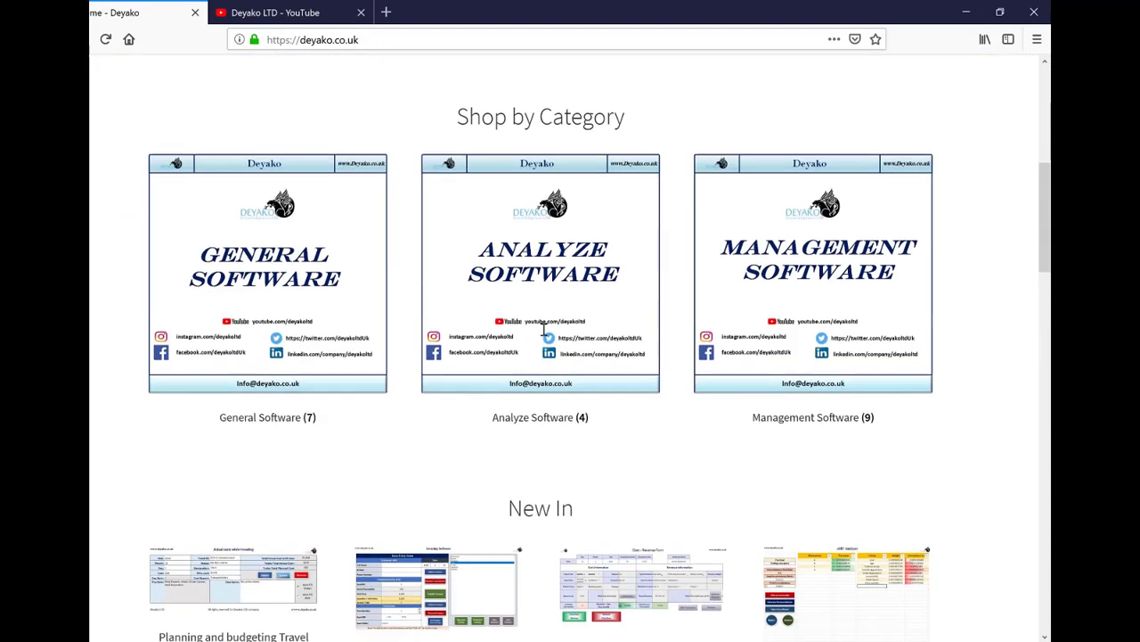